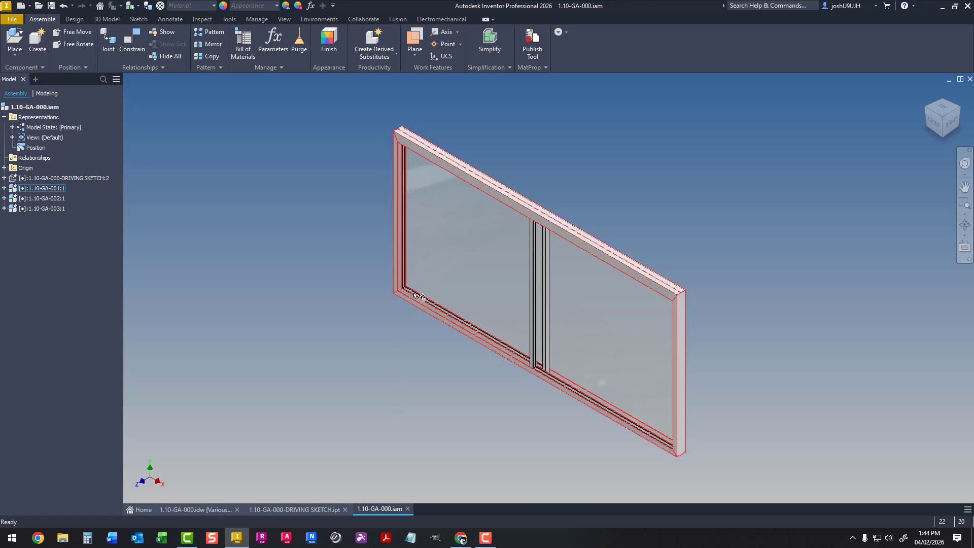
Highlight sub-assemblies 1.10-GA-001, 1.10-GA-002 and 1.10-GA-003 in the window assembly to examine which portion of the model each one covers.
left_click(459, 289)
left_click(563, 331, "ctrl")
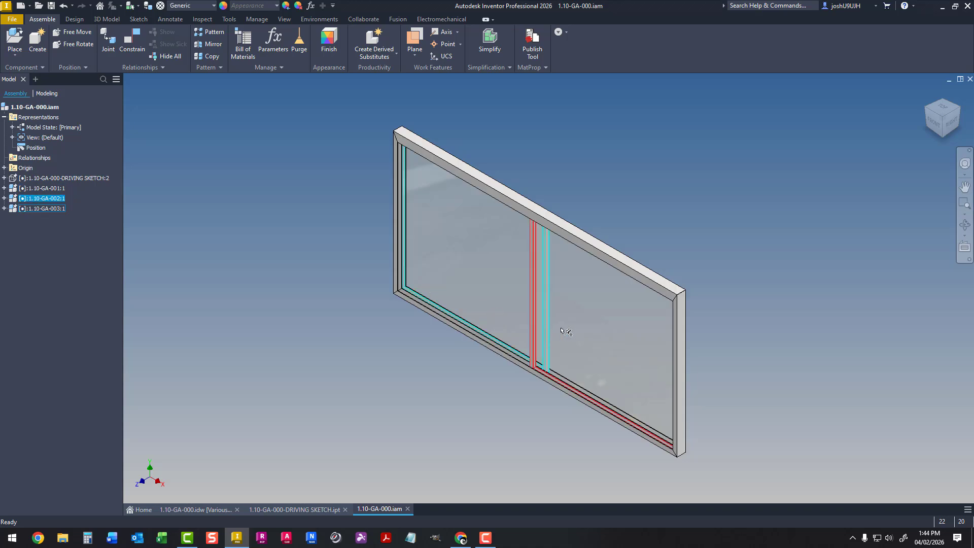
left_click(584, 347)
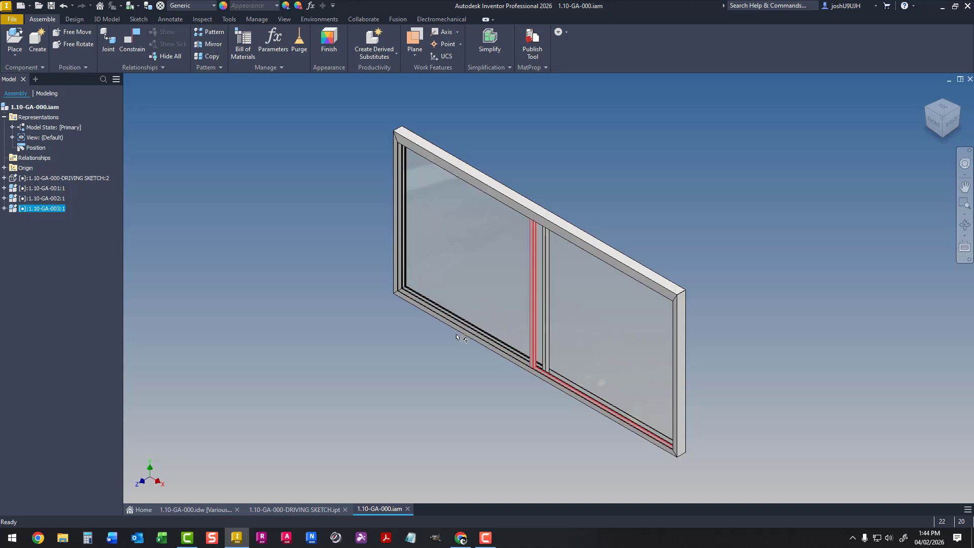
left_click(305, 348)
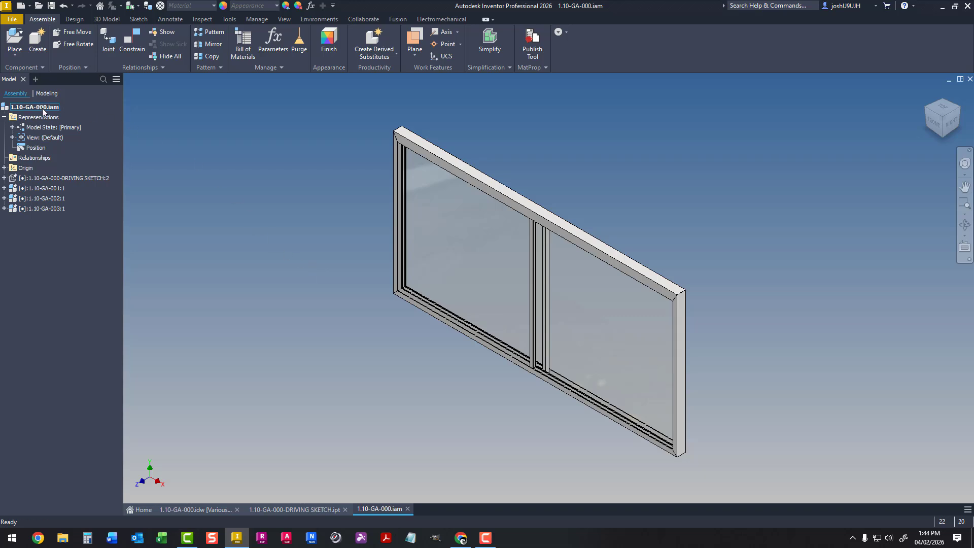
left_click(51, 190)
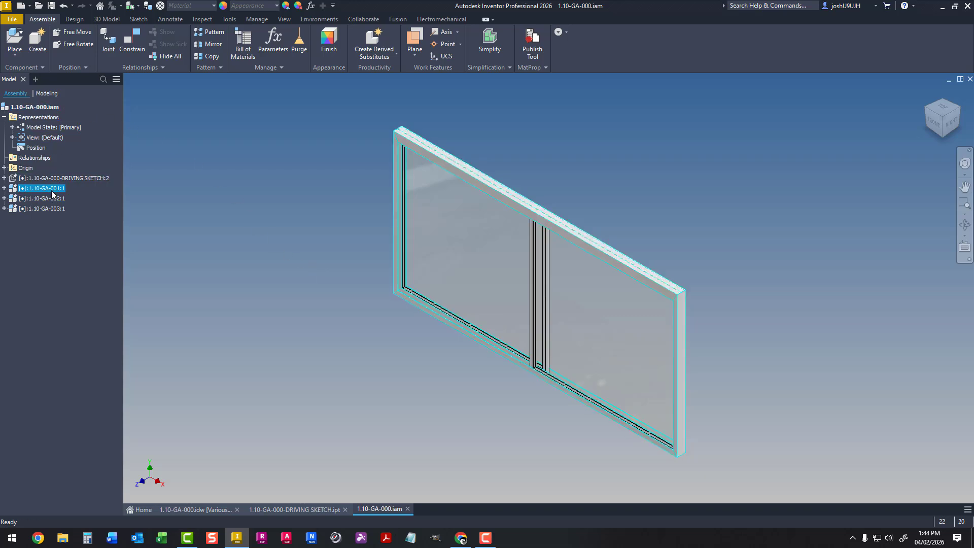
left_click(52, 199, "ctrl")
left_click(54, 209, "ctrl")
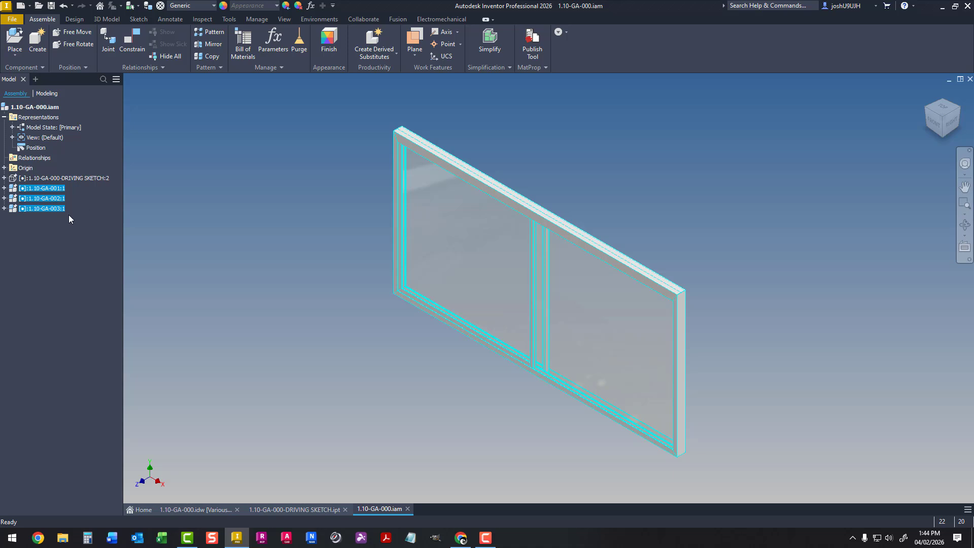
left_click(71, 208)
Expand sub-assemblies 1.10-GA-001, 1.10-GA-002 and 1.10-GA-003 to inspect the parts they contain.
left_click(5, 188)
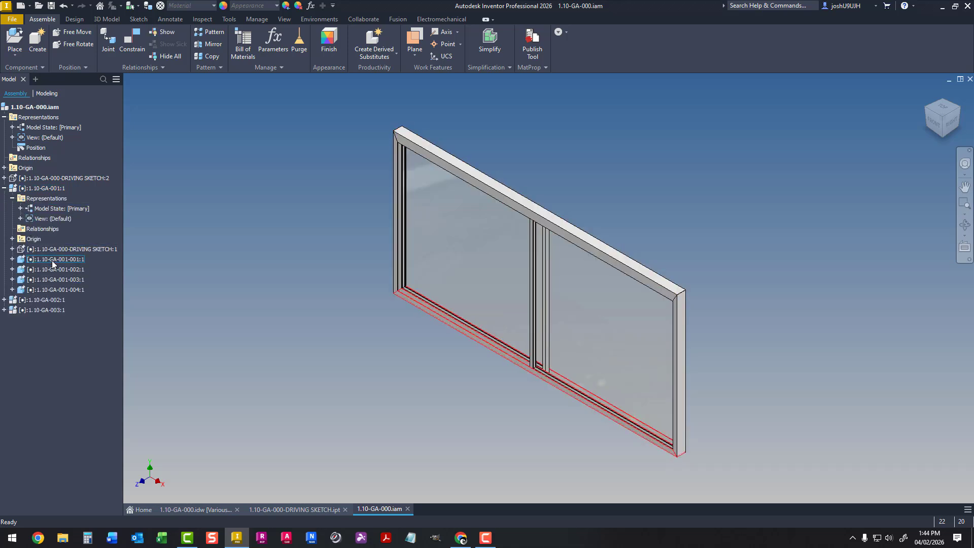
left_click(4, 300)
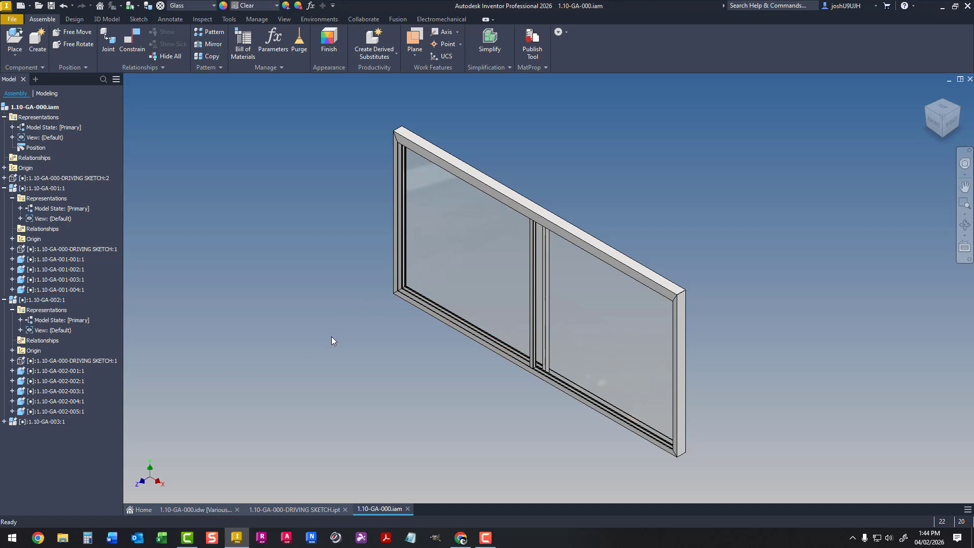
left_click(4, 422)
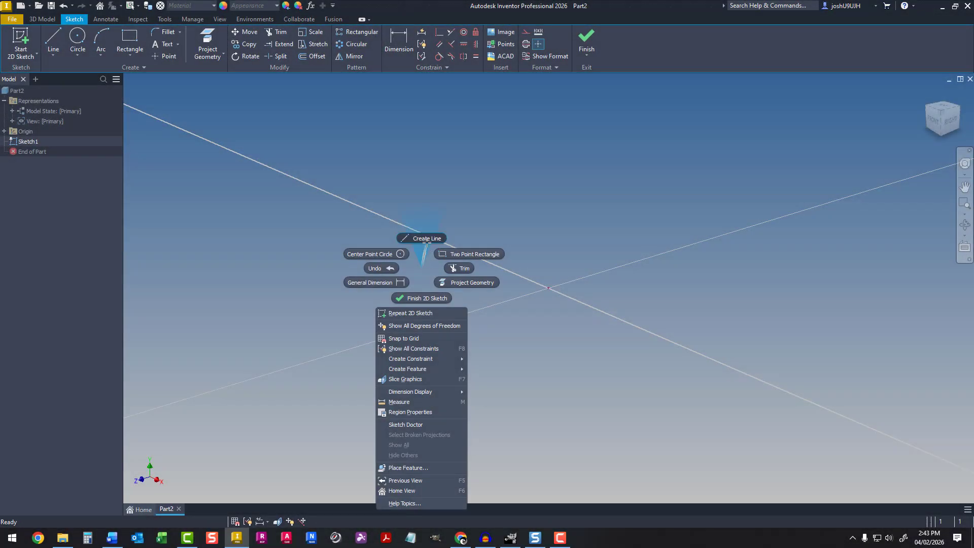
Sketch a 50 × 50 mm two-point rectangle with its first corner on the origin.
left_click(425, 240)
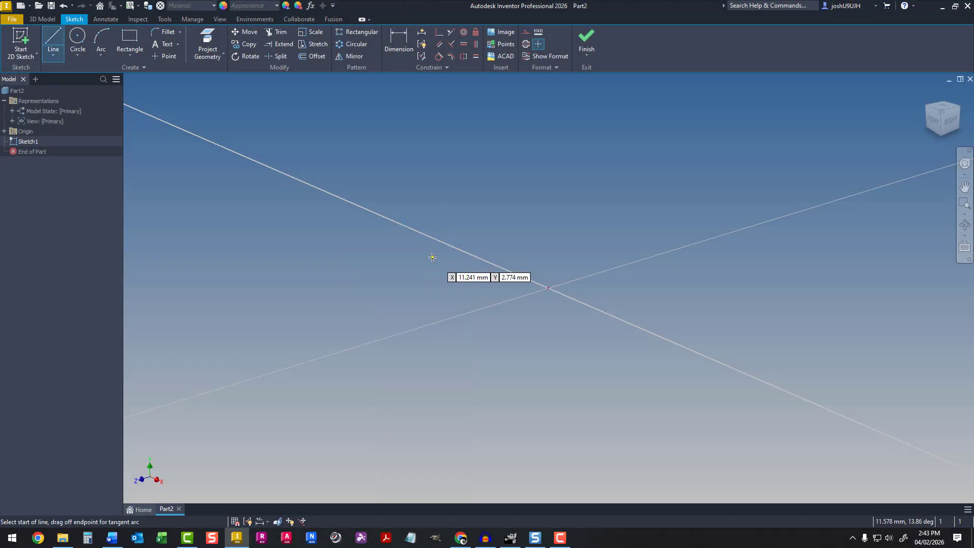
right_click(432, 257)
left_click(471, 244)
left_click(548, 288)
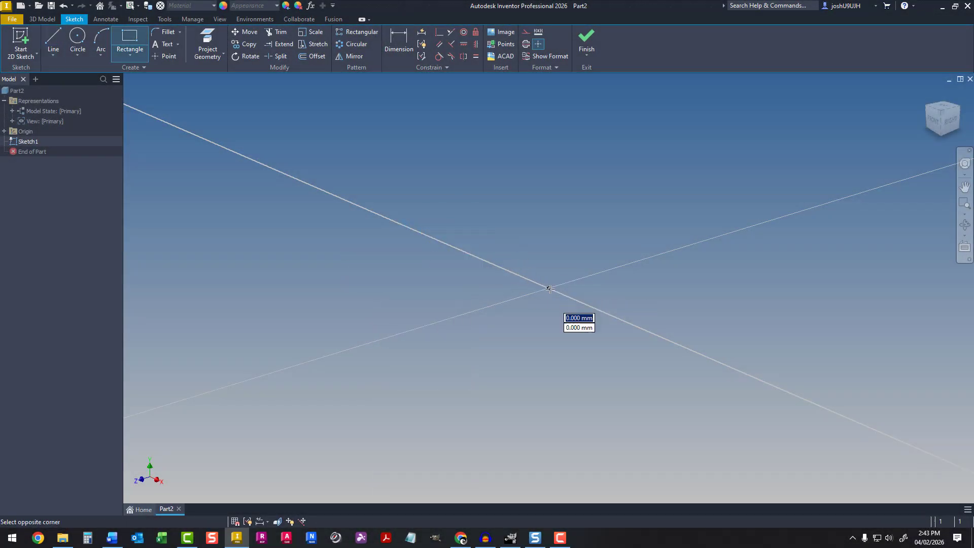
type("50")
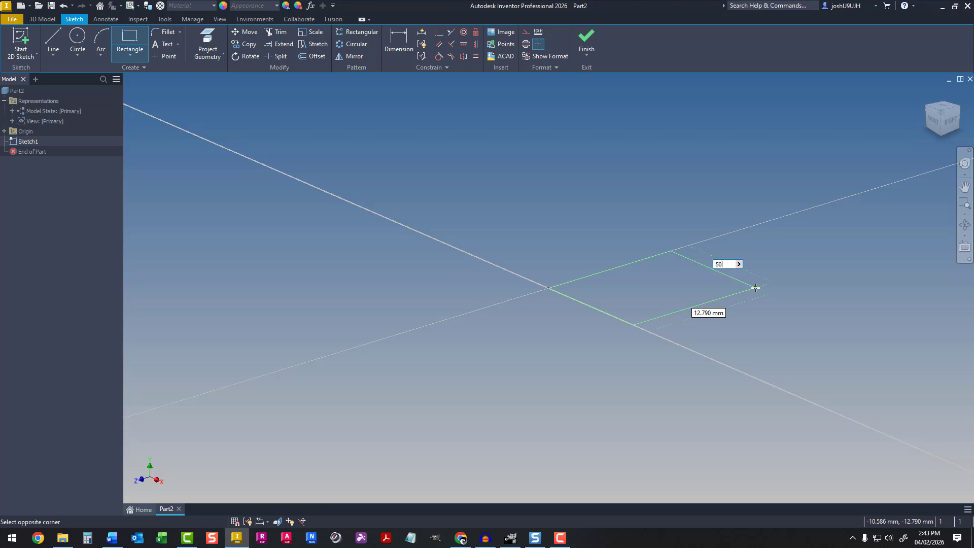
key("Tab")
type("50")
key("Tab")
key("Return")
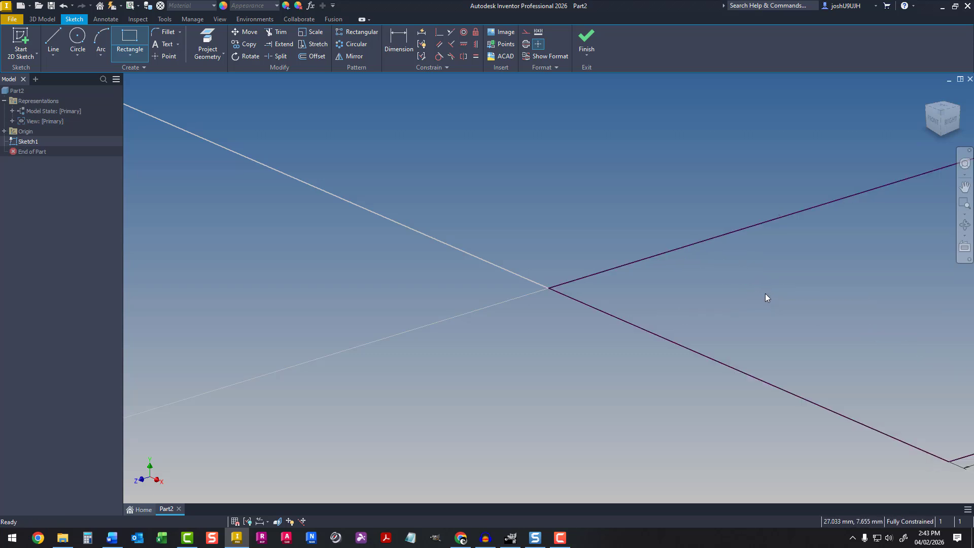
scroll(782, 293, "up", 3)
middle_click_drag(796, 293, 543, 307)
right_click(545, 305)
key("Escape")
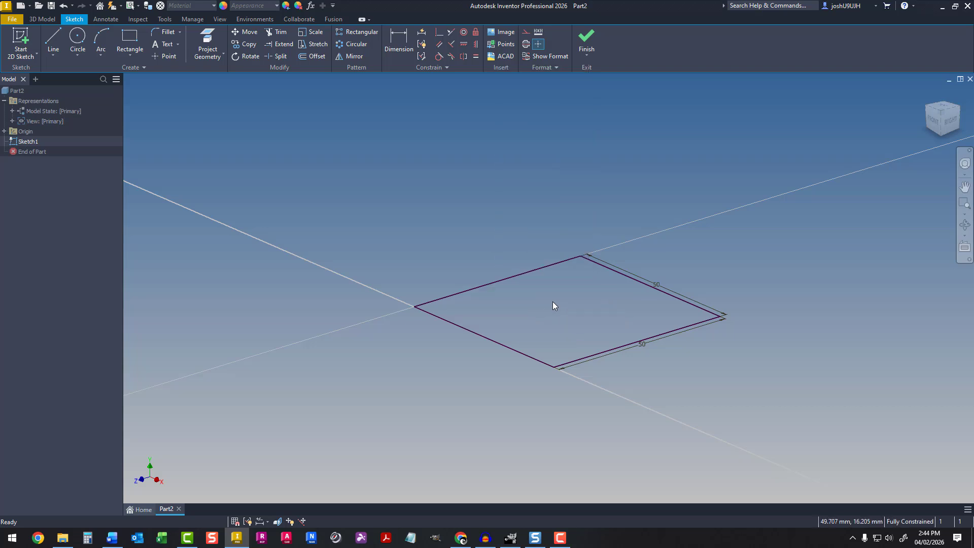
Extrude the square profile 50 mm to form a solid cube.
key("e")
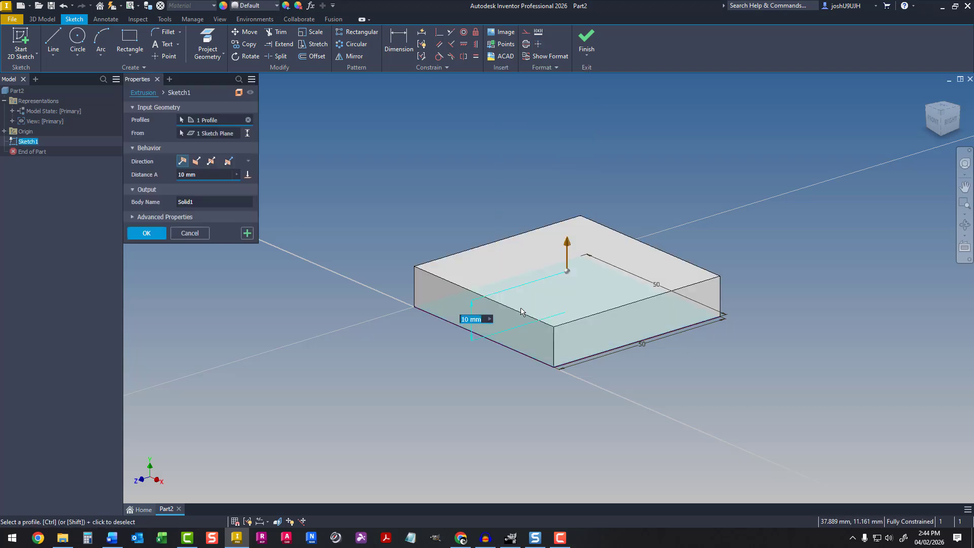
type("50")
key("Return")
scroll(395, 293, "up", 3)
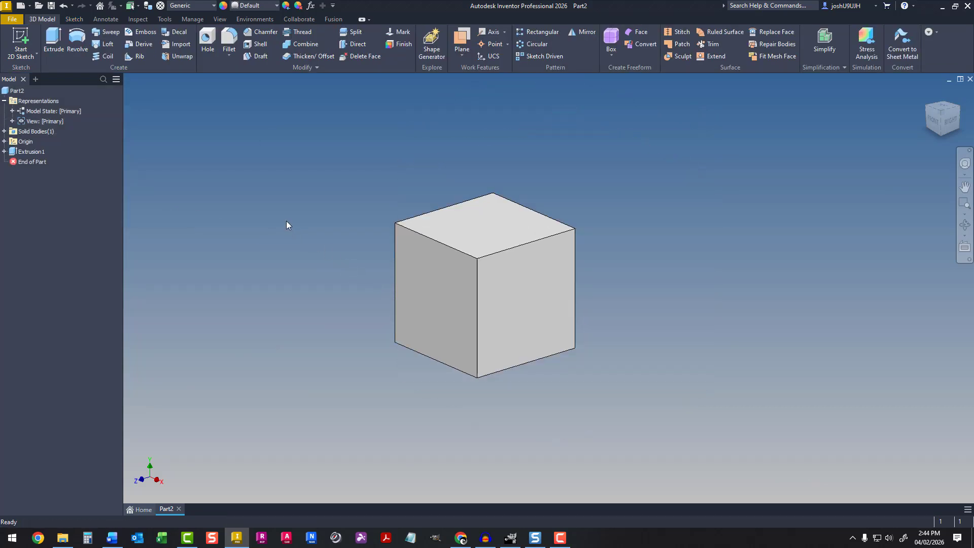
Add an 18 mm through-all hole to the cube's top face, positioned 25 mm from each of two adjacent edges.
left_click(206, 62)
left_click(473, 224)
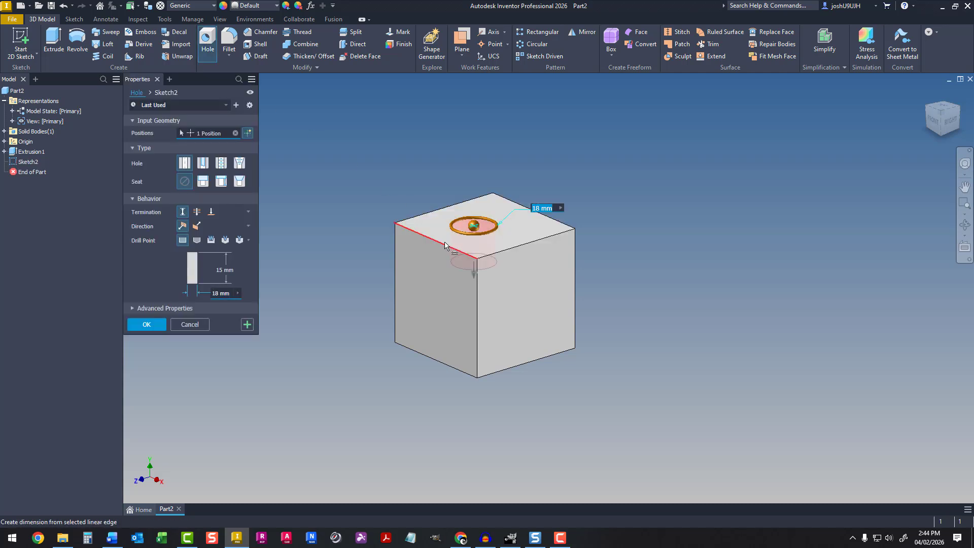
type("25")
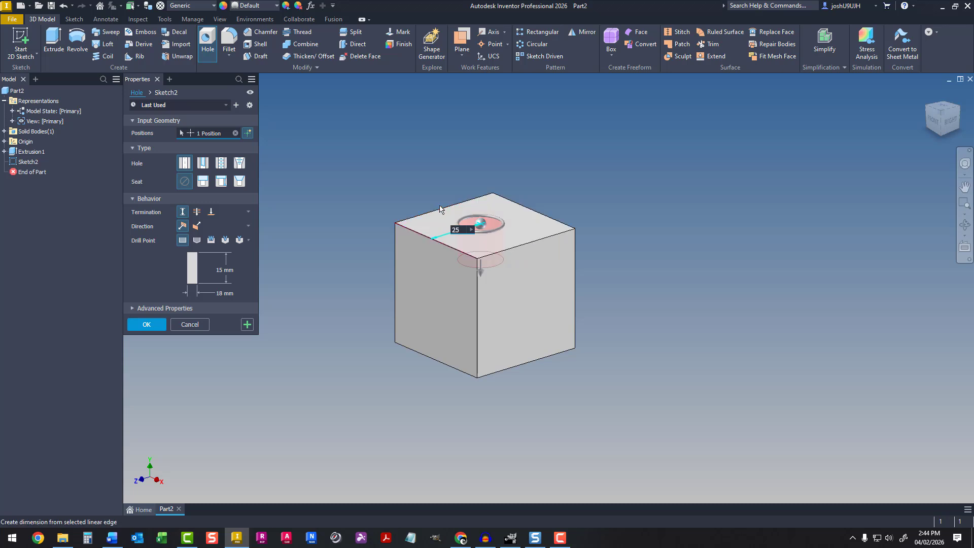
left_click(440, 211)
type("25")
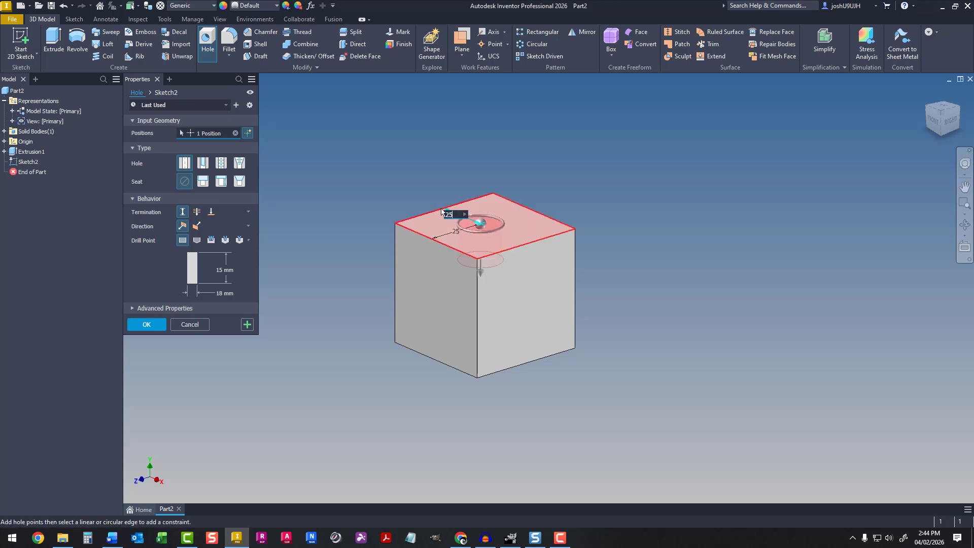
key("Tab")
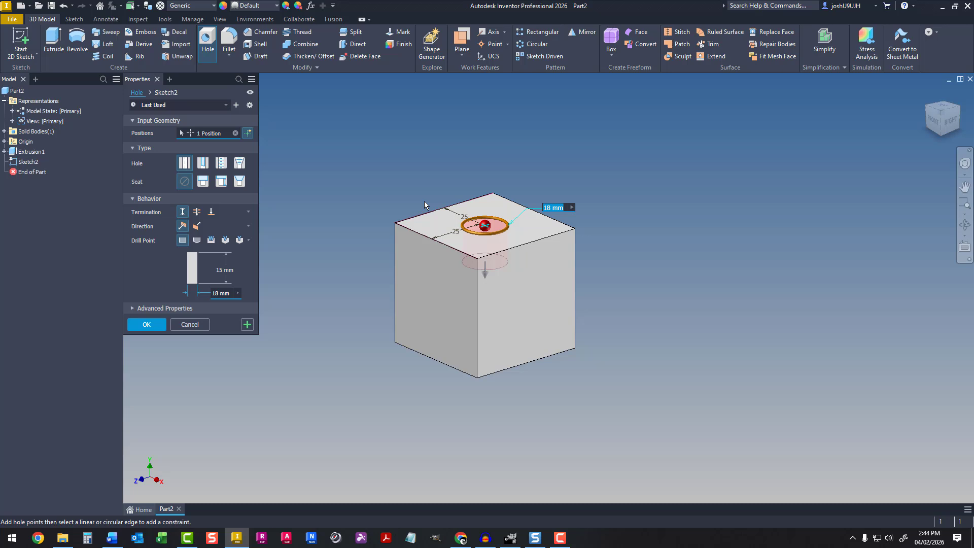
left_click(197, 212)
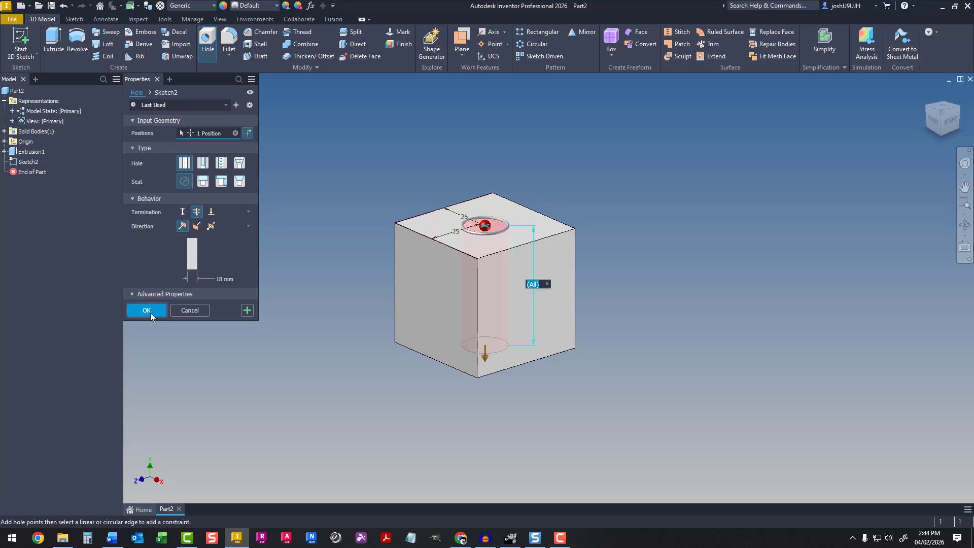
left_click(146, 310)
Create a new assembly from the Standard.iam template and insert Part1.ipt as its first component.
key("ctrl+n")
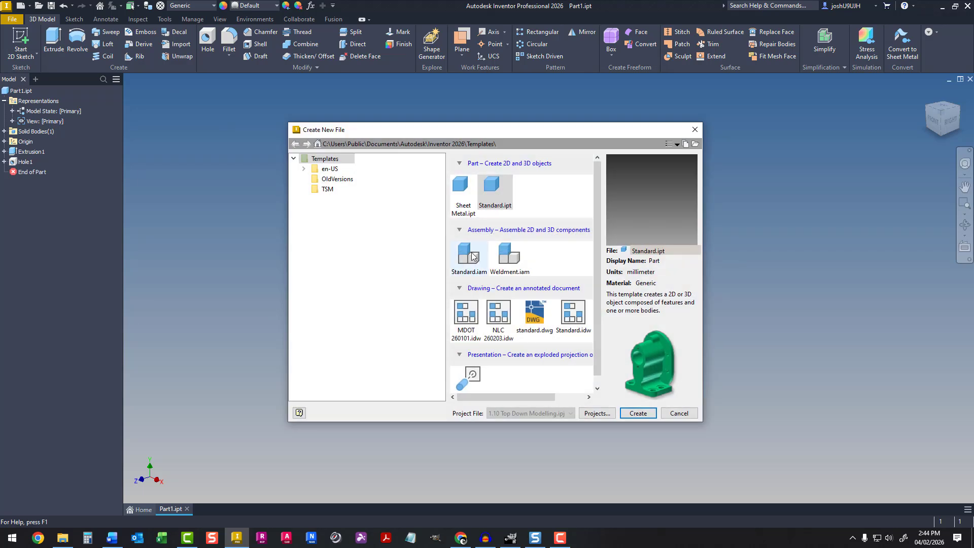
double_click(469, 254)
right_click(361, 251)
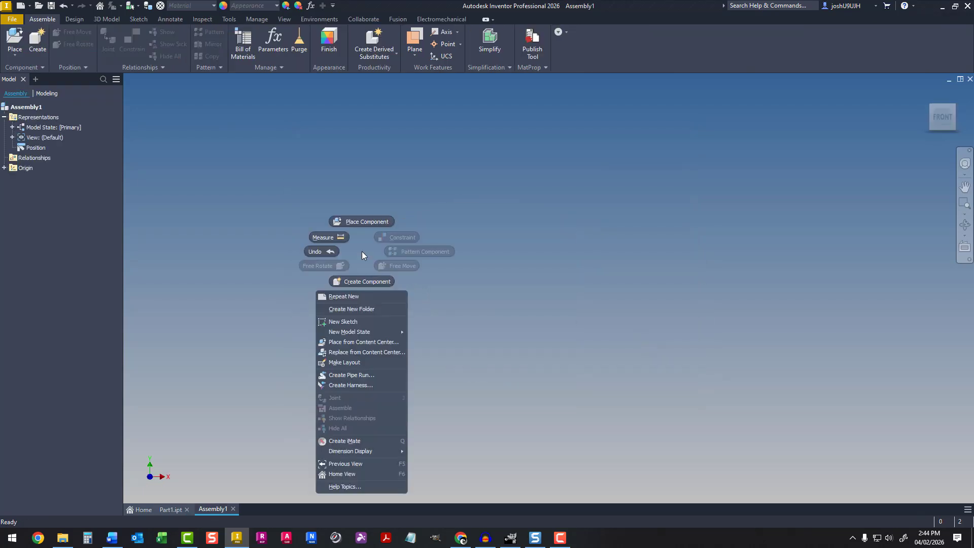
left_click(359, 225)
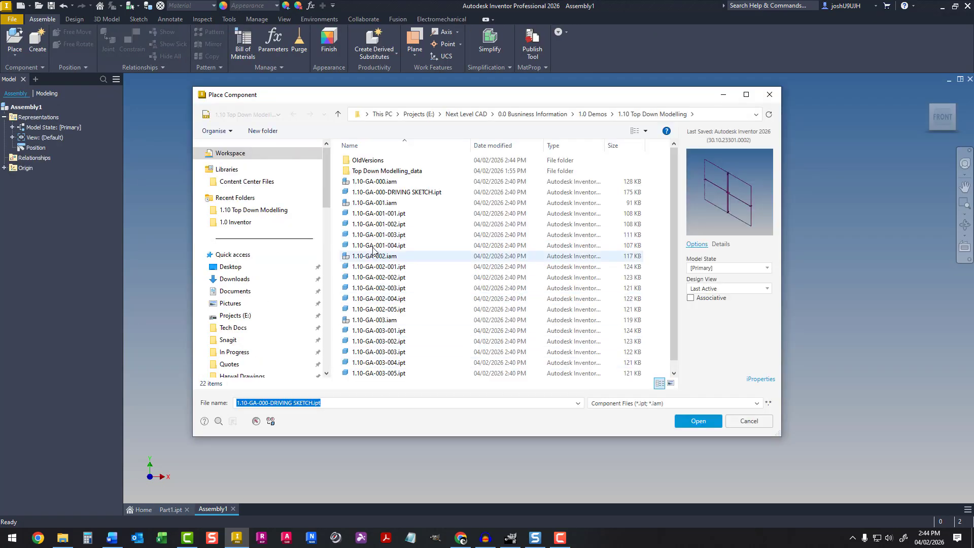
scroll(375, 335, "down", 1)
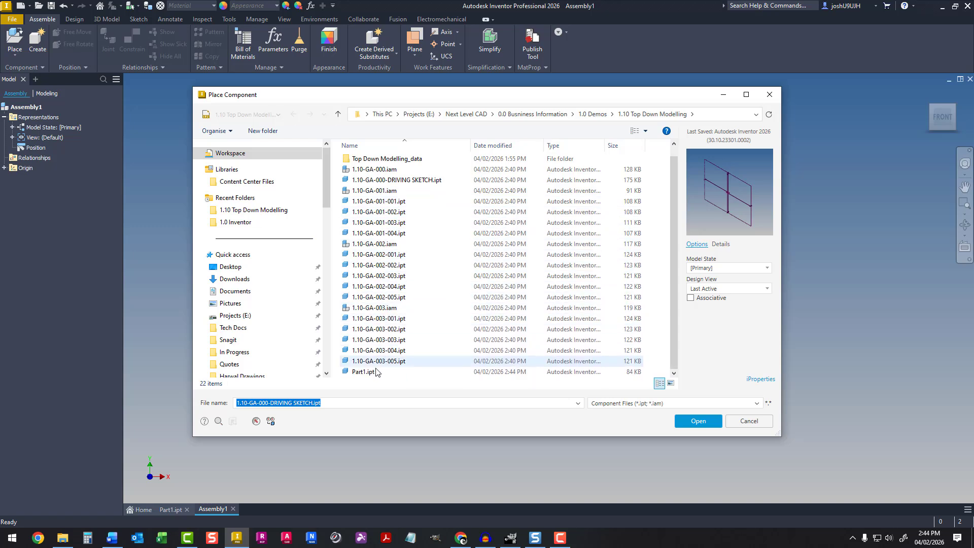
double_click(375, 371)
scroll(403, 286, "up", 3)
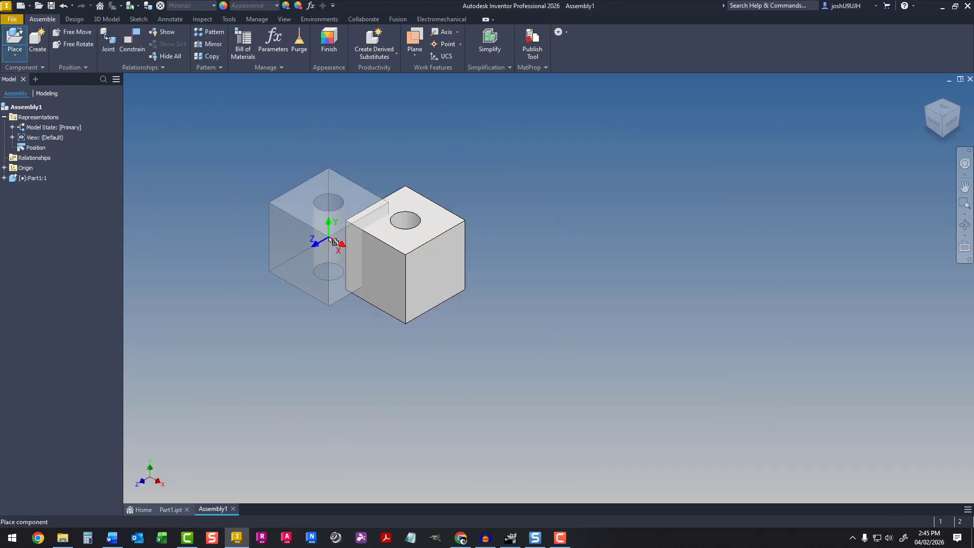
Place a second Part1 block and constrain one of its side faces flush with the first block's matching face.
left_click(401, 139)
left_click(383, 147)
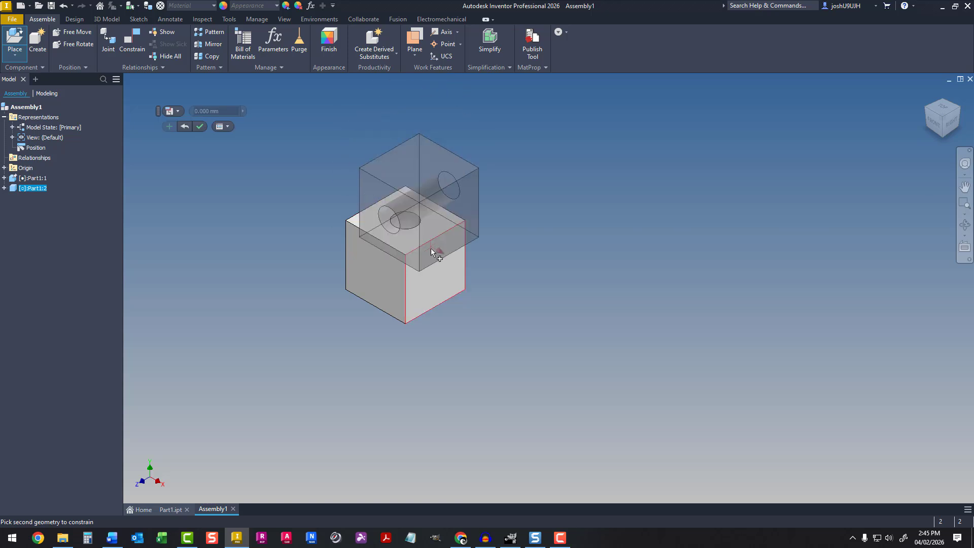
left_click(463, 281)
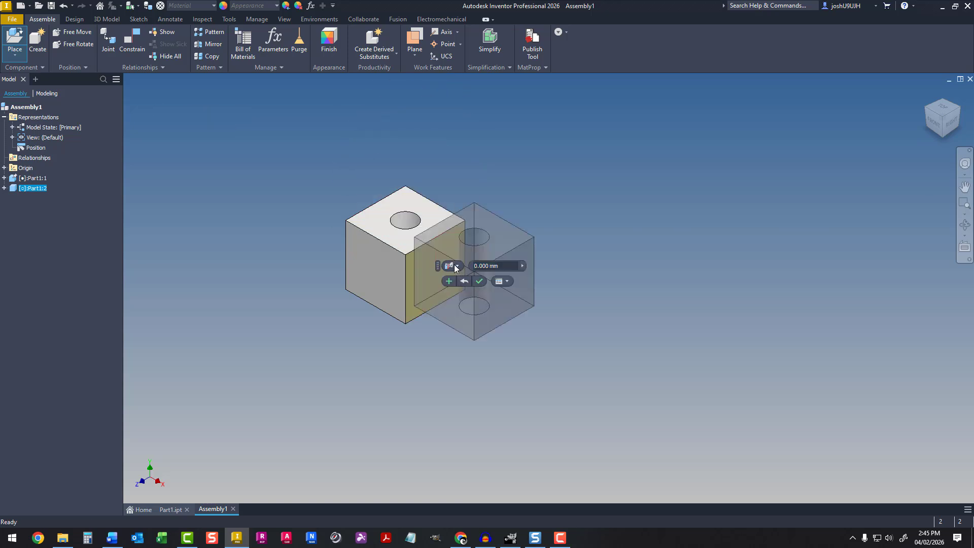
left_click(459, 287)
left_click(475, 282)
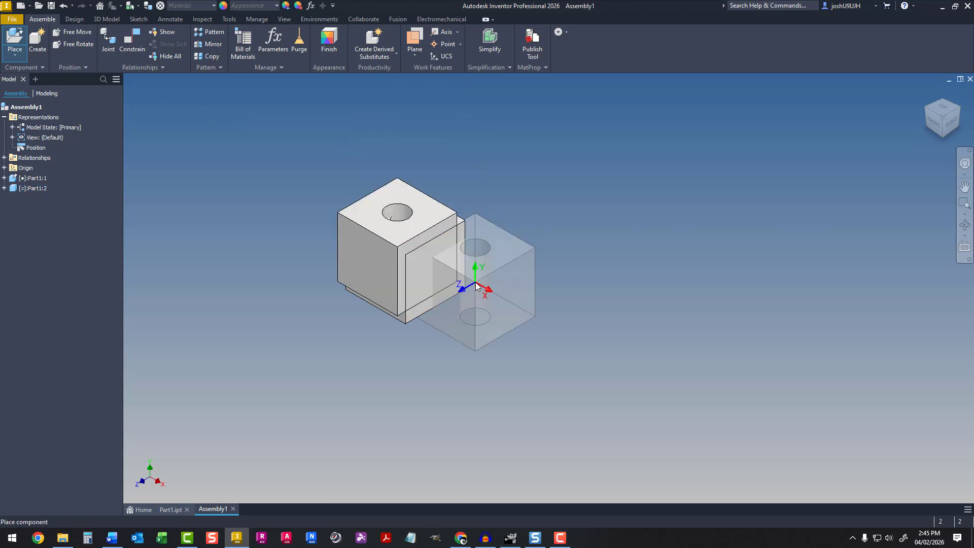
Align the second block's remaining side with the first block and mate its underside onto the first block's top face.
left_click(387, 261)
left_click(391, 261)
left_click(436, 283)
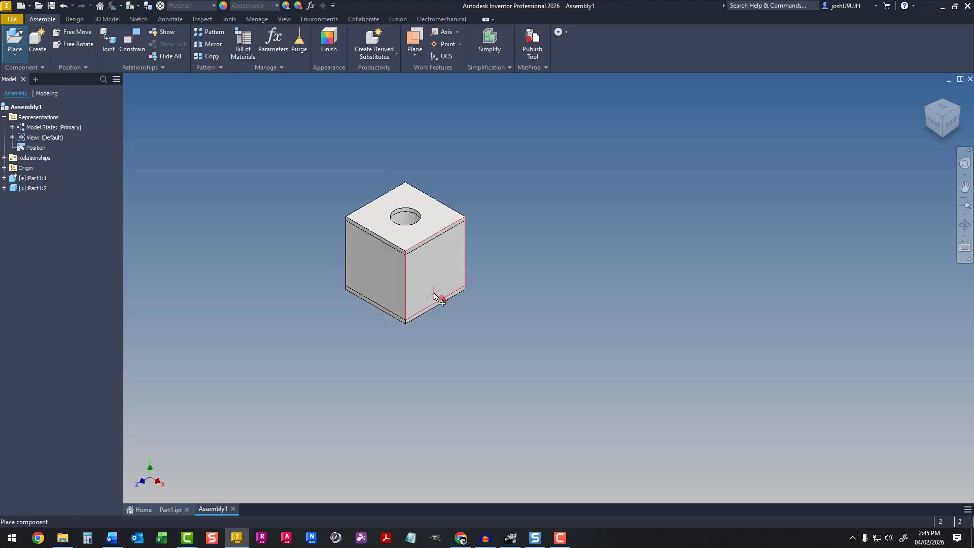
left_click(451, 311)
left_click(451, 311)
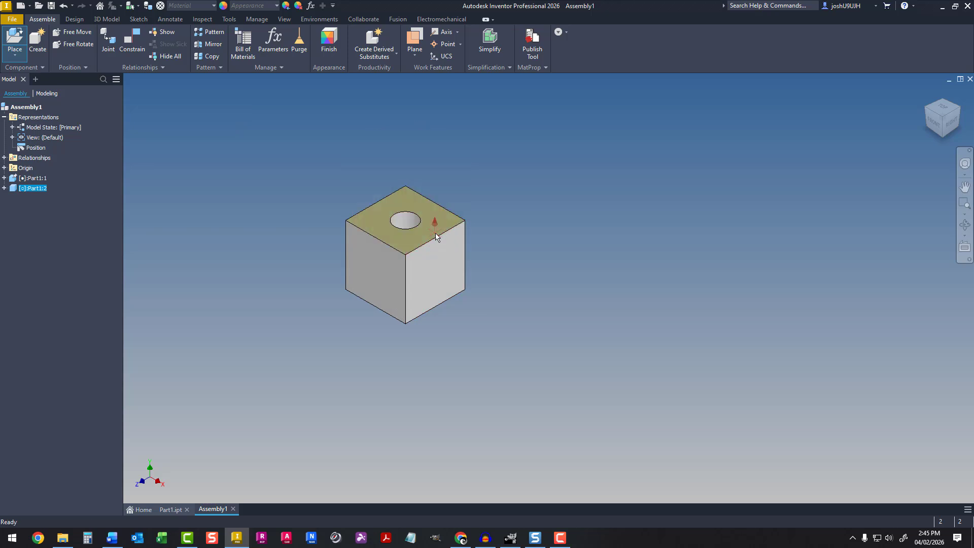
right_click(436, 236)
left_click(479, 236)
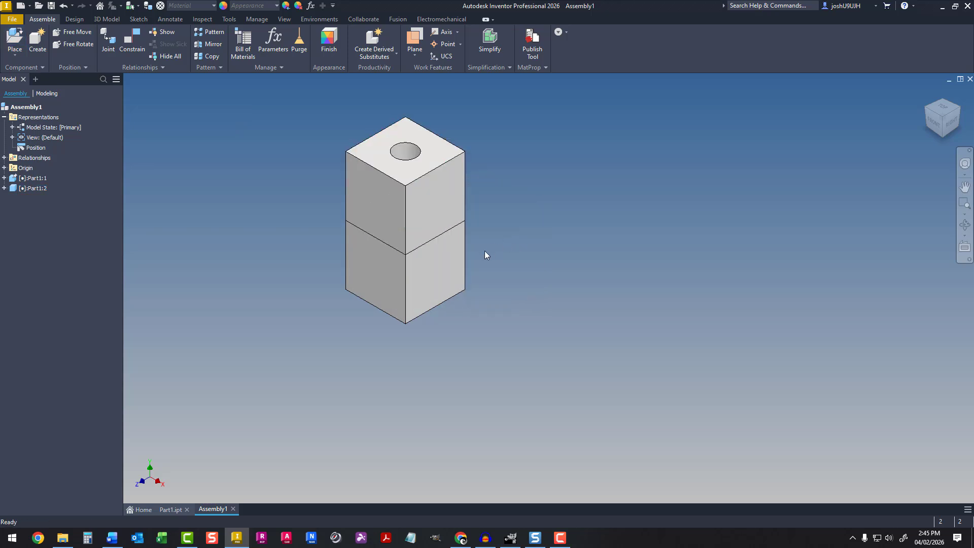
In Part1.ipt, edit the hole's position sketch, set the hole centre's distance from the top face's rear edge to 15 mm, and finish the sketch.
left_click(178, 511)
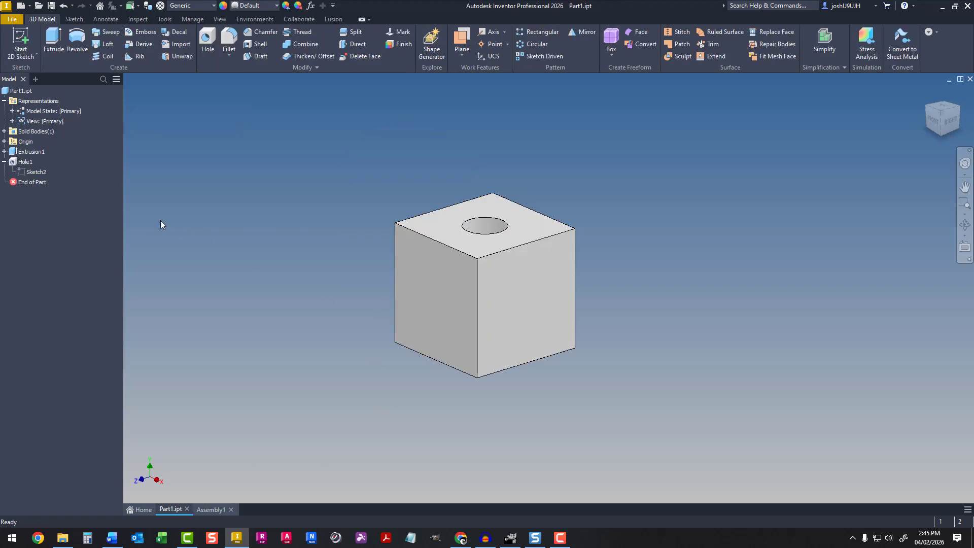
double_click(35, 171)
double_click(465, 218)
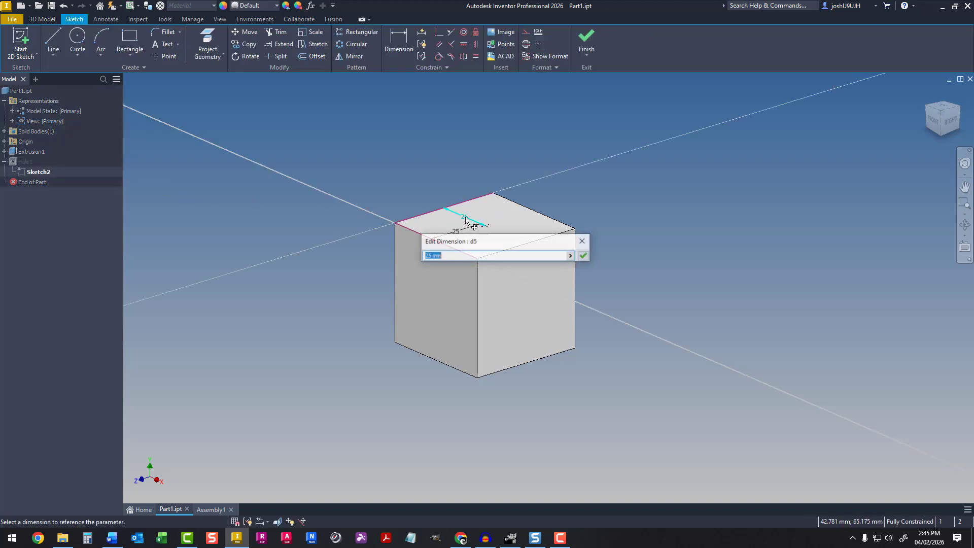
type("15")
key("Return")
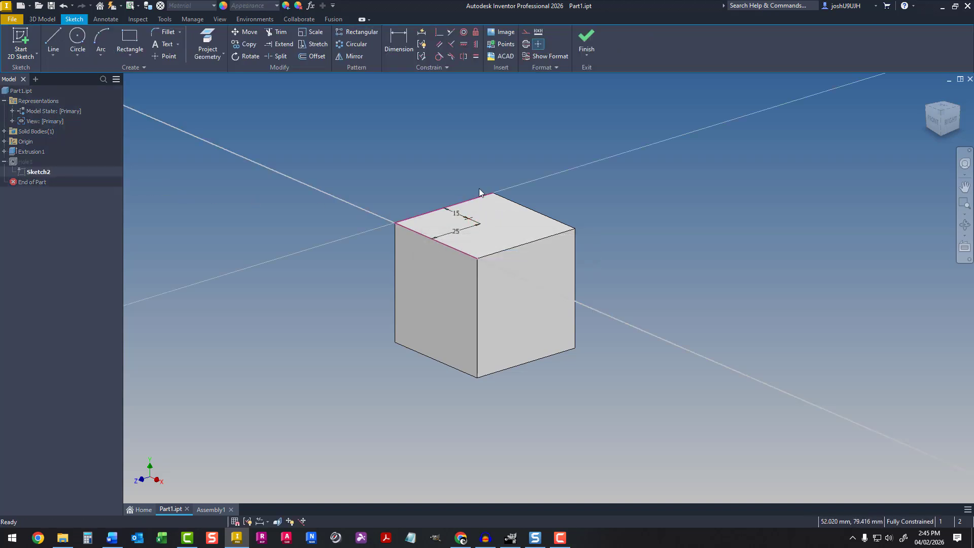
left_click(586, 41)
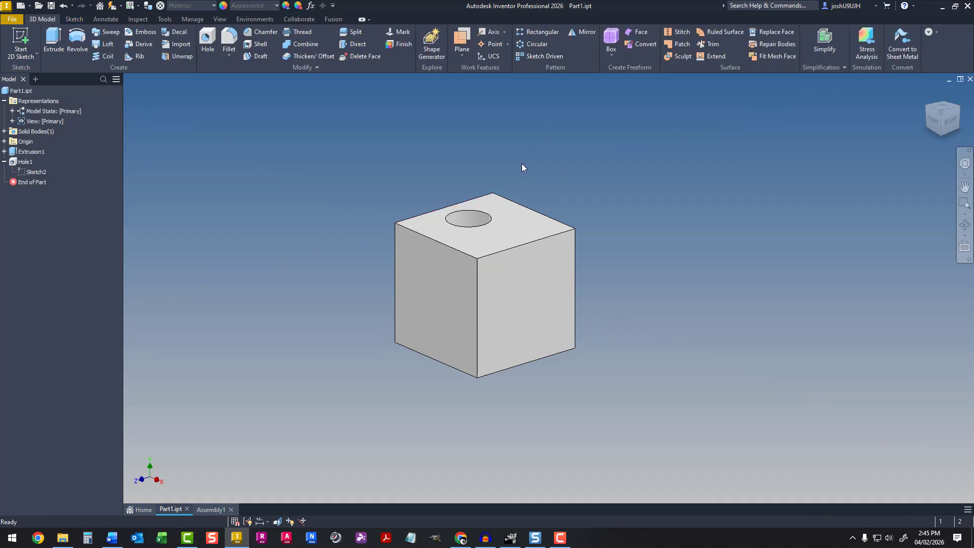
Switch to Assembly1 and examine the hole position on both stacked blocks after the change in the source part.
left_click(215, 511)
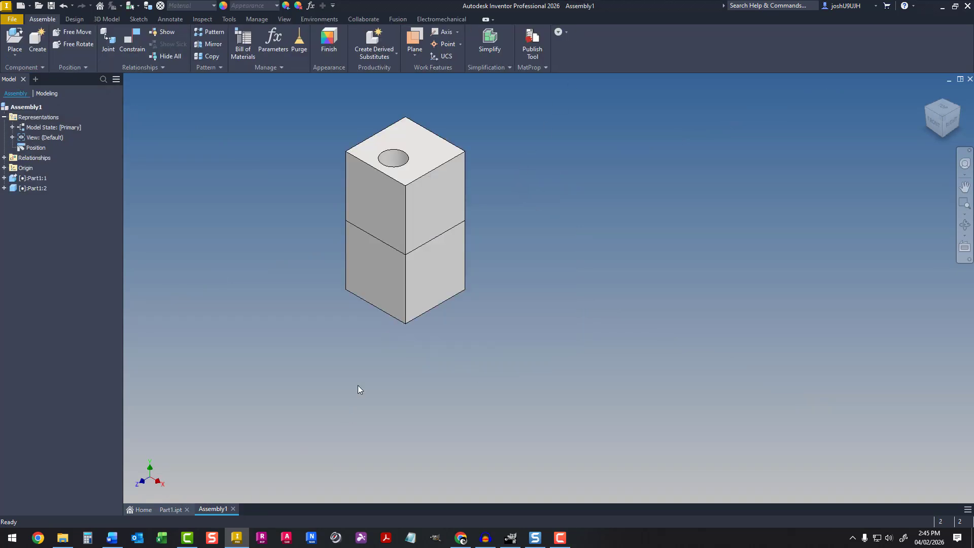
left_click(459, 271)
key("F4")
left_click_drag(439, 242, 599, 288)
scroll(599, 287, "up", 3)
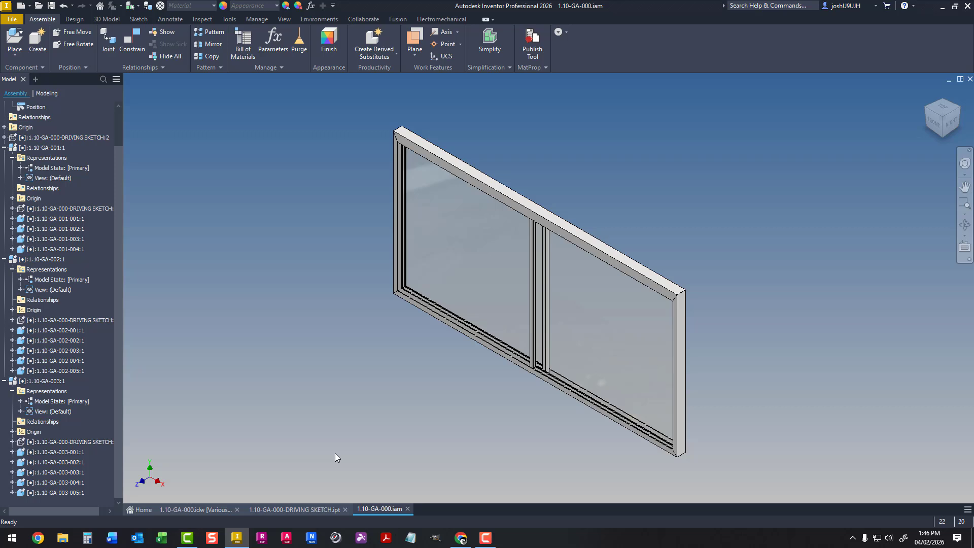
View the 1.10-GA-000-DRIVING SKETCH.ipt layout, return to 1.10-GA-000.iam and examine the bottom rail where the two window panels meet.
left_click(300, 511)
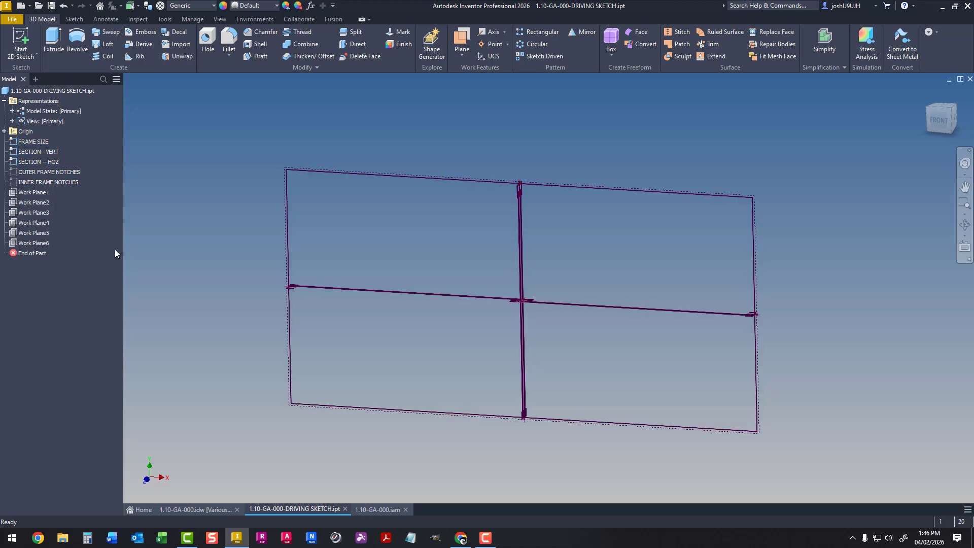
left_click(369, 508)
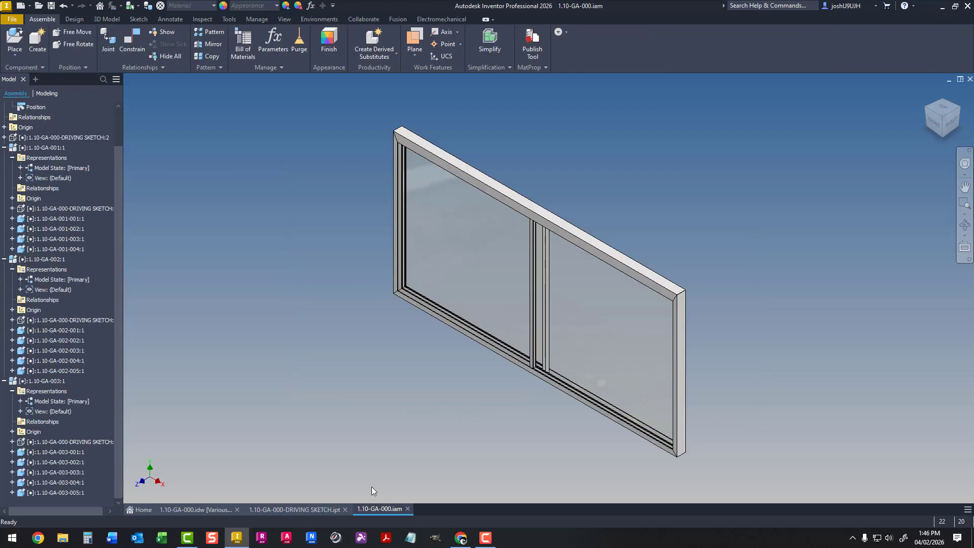
scroll(528, 363, "up", 8)
middle_click(561, 384, "shift")
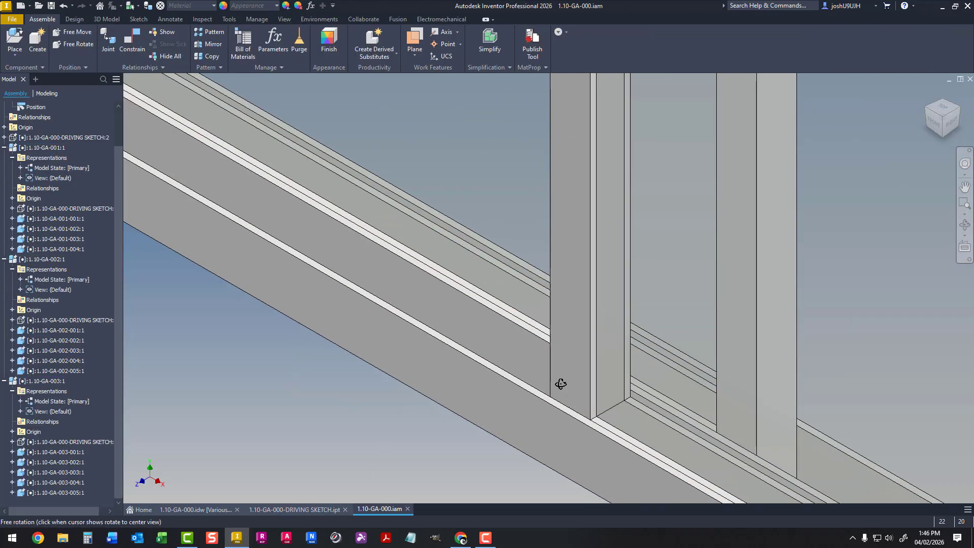
middle_click_drag(535, 351, 500, 310, "shift")
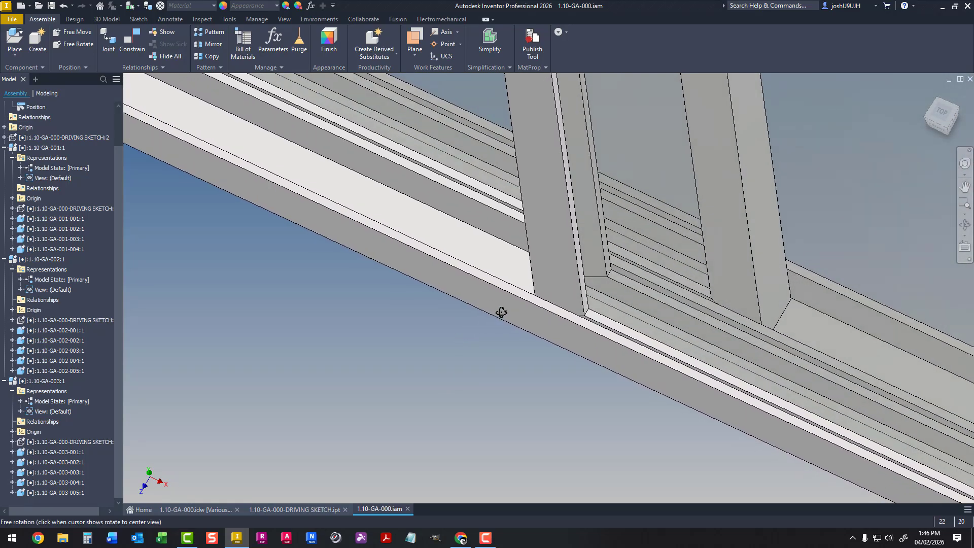
scroll(497, 309, "down", 10)
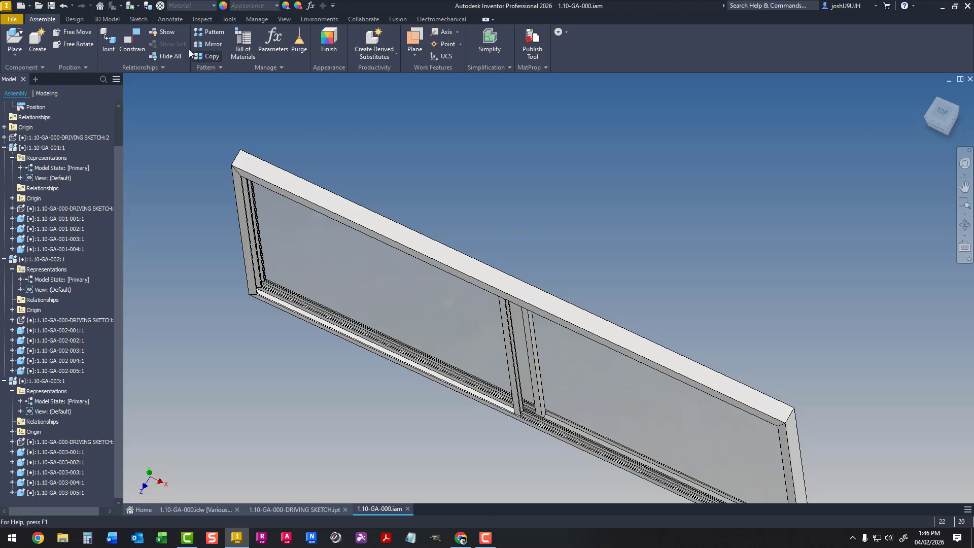
Apply a Half Section View to the window assembly, cutting parallel to the frame's top face at an offset of about -74 mm.
left_click(138, 41)
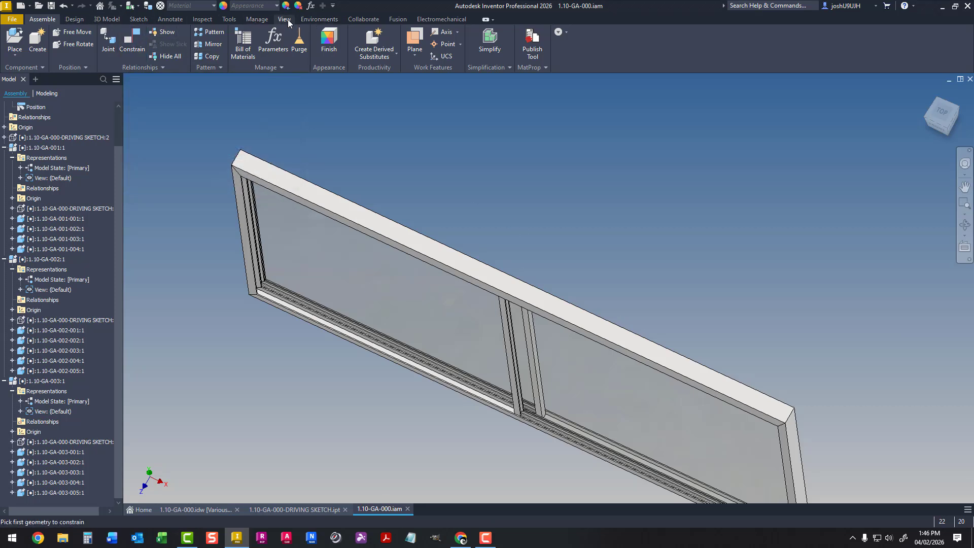
left_click(284, 20)
left_click(135, 44)
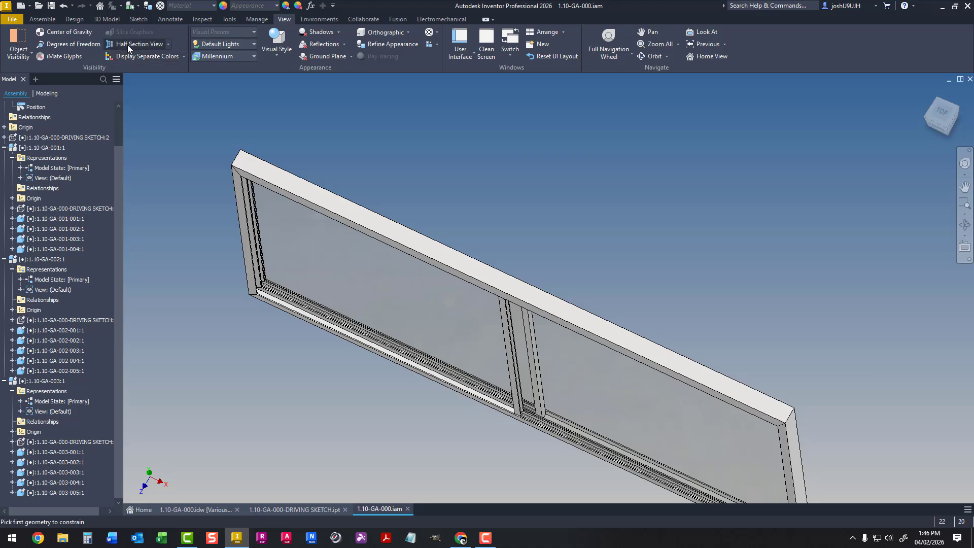
left_click(392, 228)
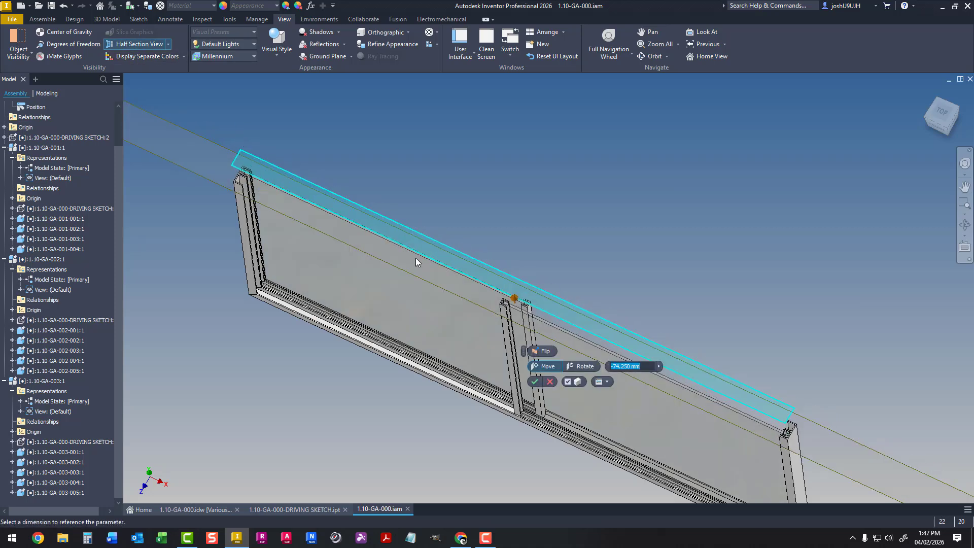
left_click(535, 382)
Examine the overlap between the fixed and sliding panels in the sectioned window, first at an angle and in the Top view.
scroll(519, 307, "up", 6)
key("F4")
left_click_drag(488, 280, 553, 390)
middle_click_drag(552, 390, 566, 353, "shift")
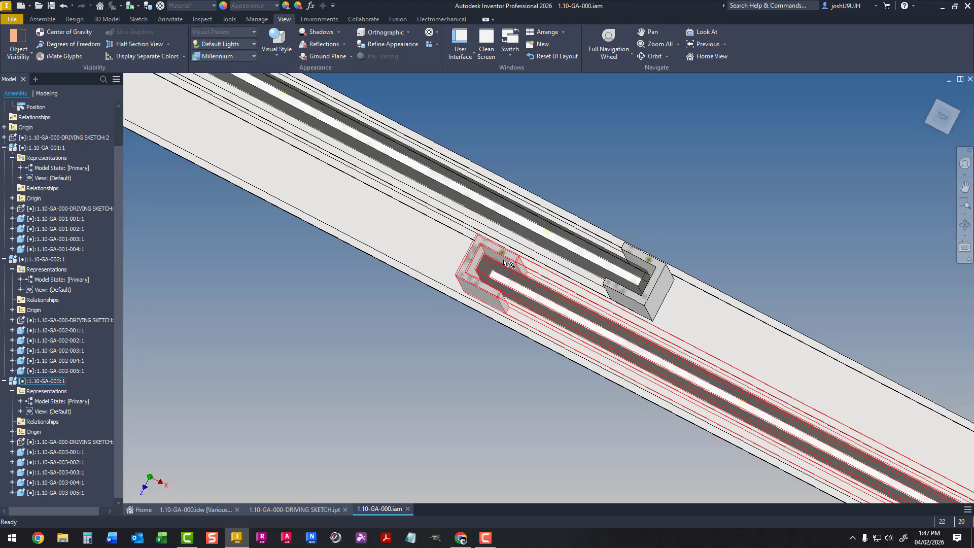
key("F4")
mouse_move(637, 276)
left_mouse_down()
mouse_move(651, 350)
mouse_move(632, 274)
left_mouse_up()
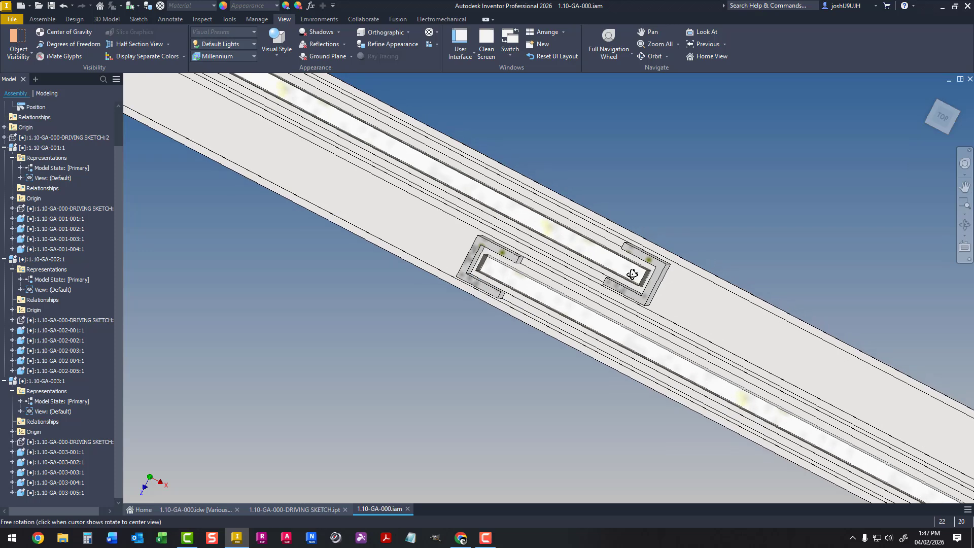
left_click(942, 118)
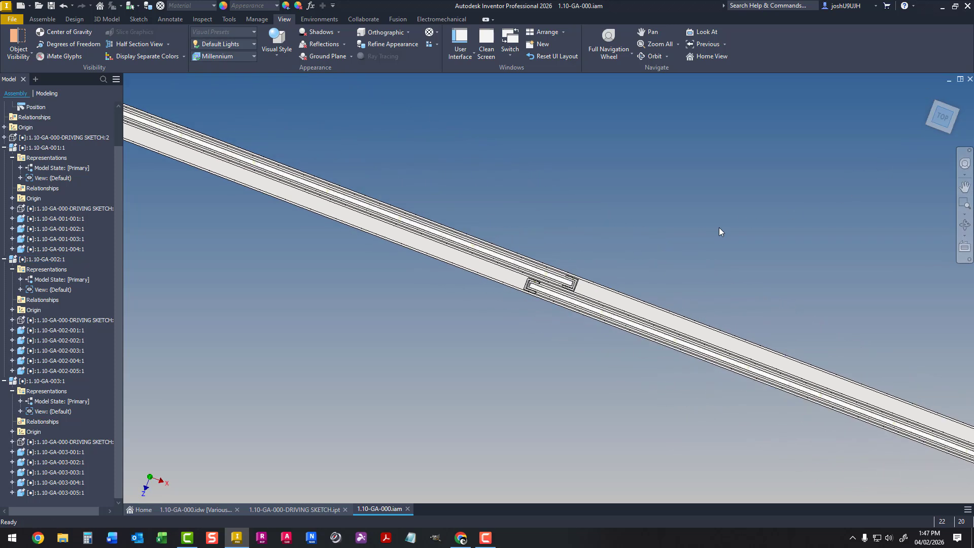
scroll(540, 291, "down", 5)
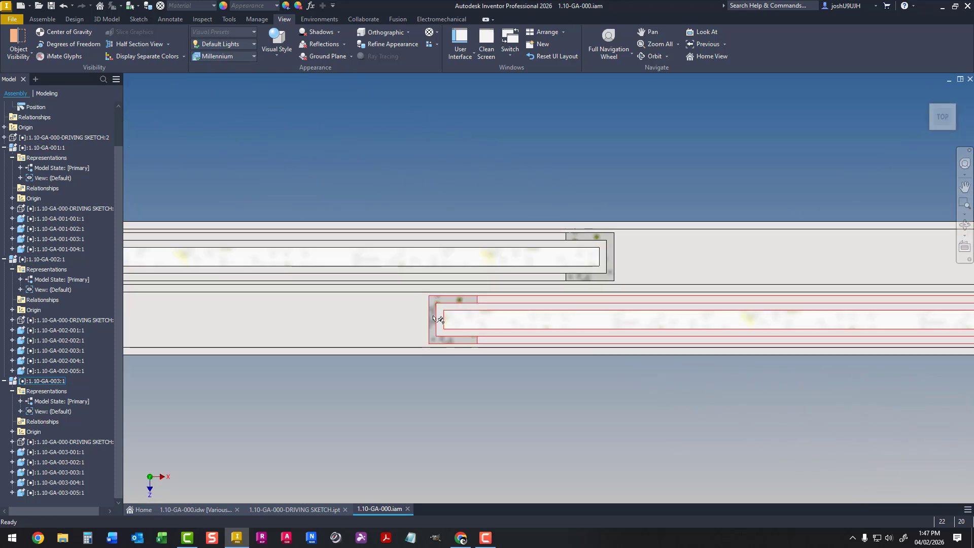
middle_click_drag(533, 247, 426, 245)
scroll(426, 245, "up", 5)
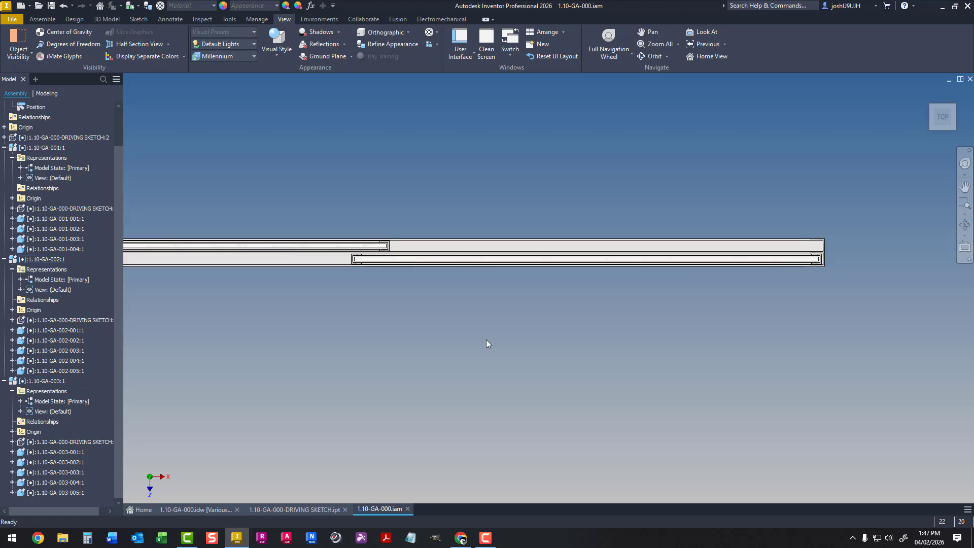
In 1.10-GA-000-DRIVING SKETCH.ipt, face the Front view, open the FRAME SIZE sketch and examine its overall width and height dimensions.
left_click(294, 507)
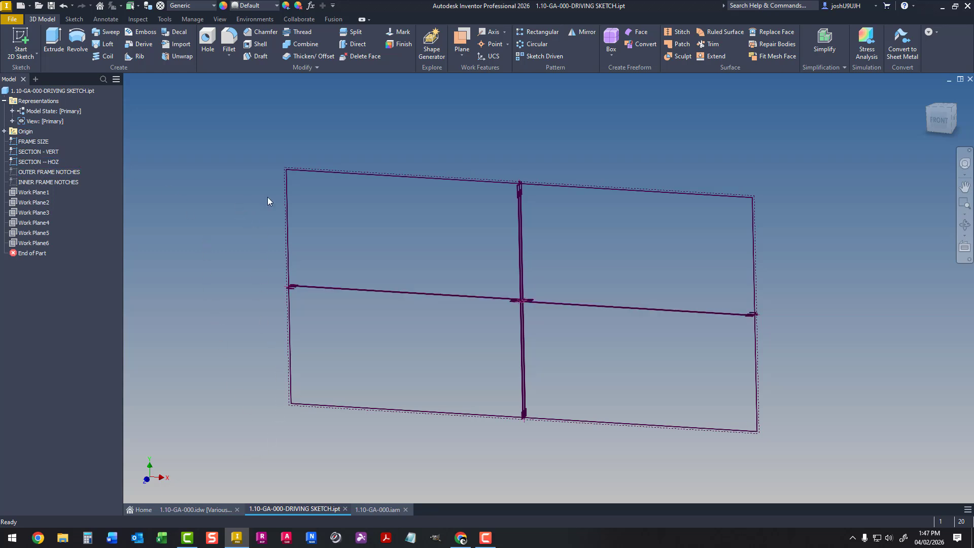
left_click(938, 118)
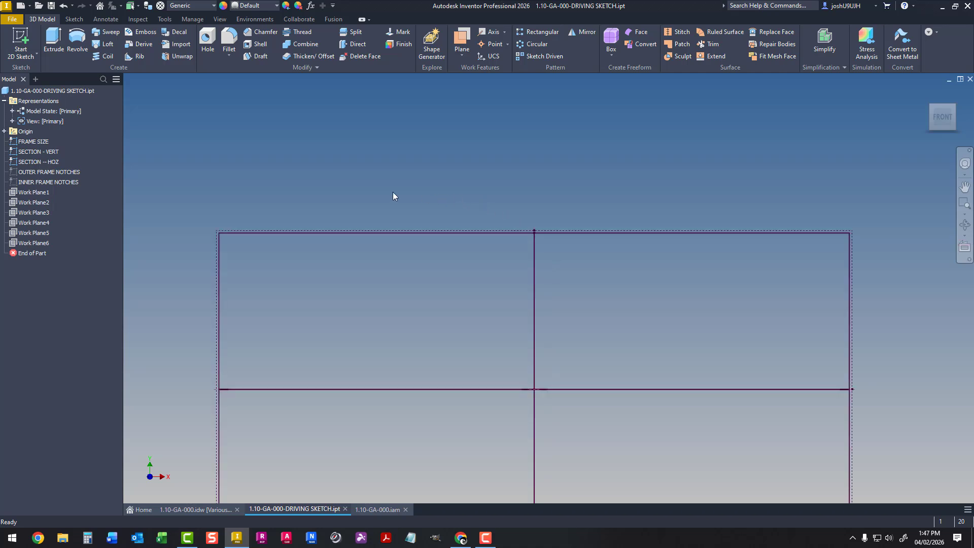
double_click(41, 141)
middle_click_drag(596, 203, 470, 154)
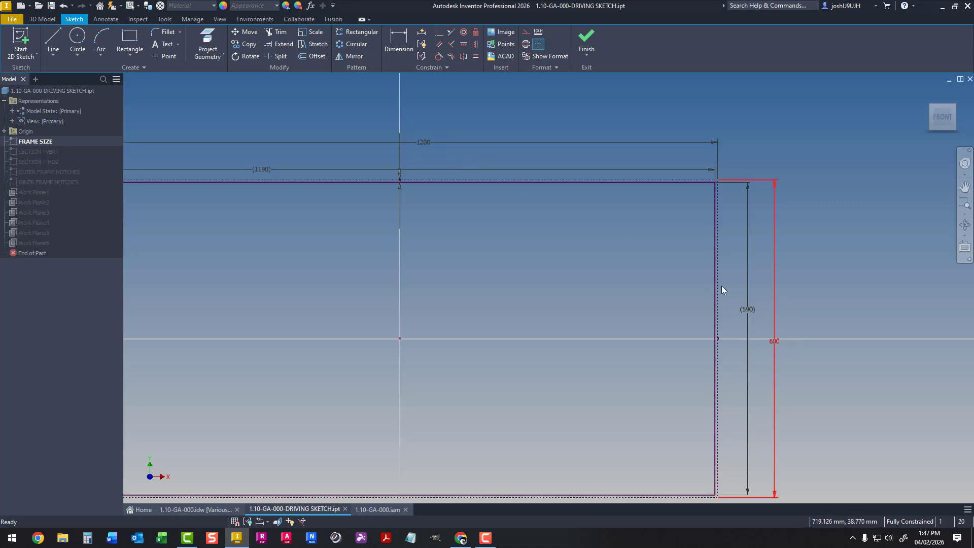
middle_click_drag(463, 272, 572, 270)
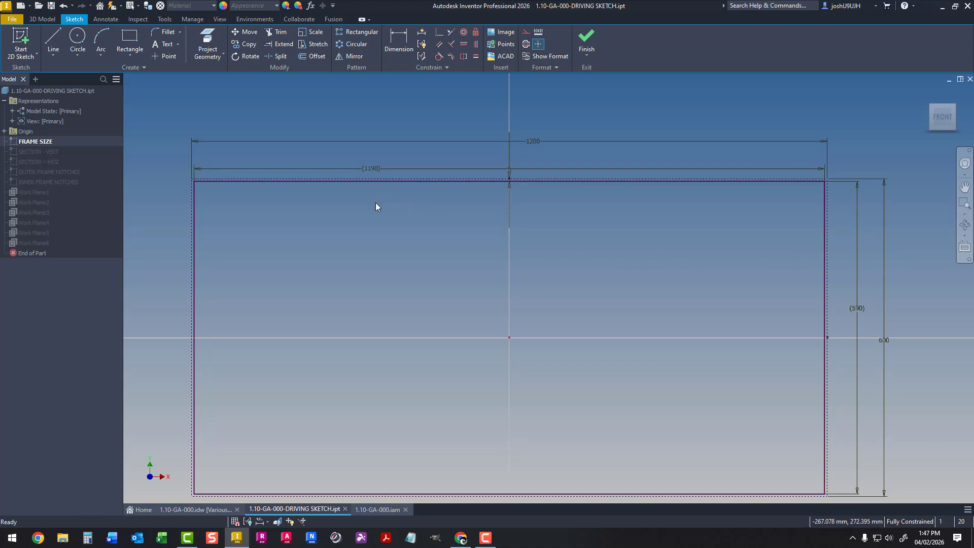
middle_click_drag(630, 257, 582, 239)
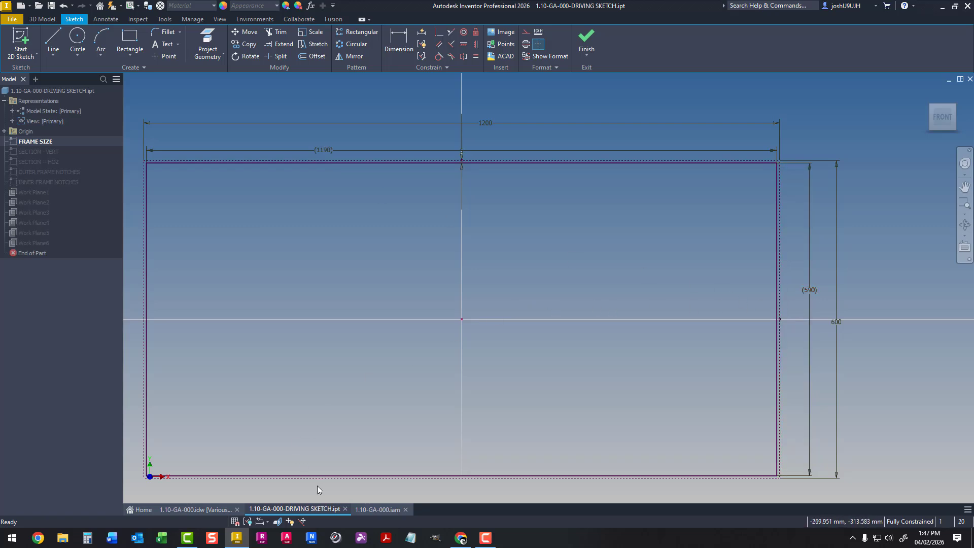
Switch to the 1.10-GA-000.idw drawing, activate Sheet:1 and examine the front view's overall dimensions and the detail views beside it.
left_click(223, 508)
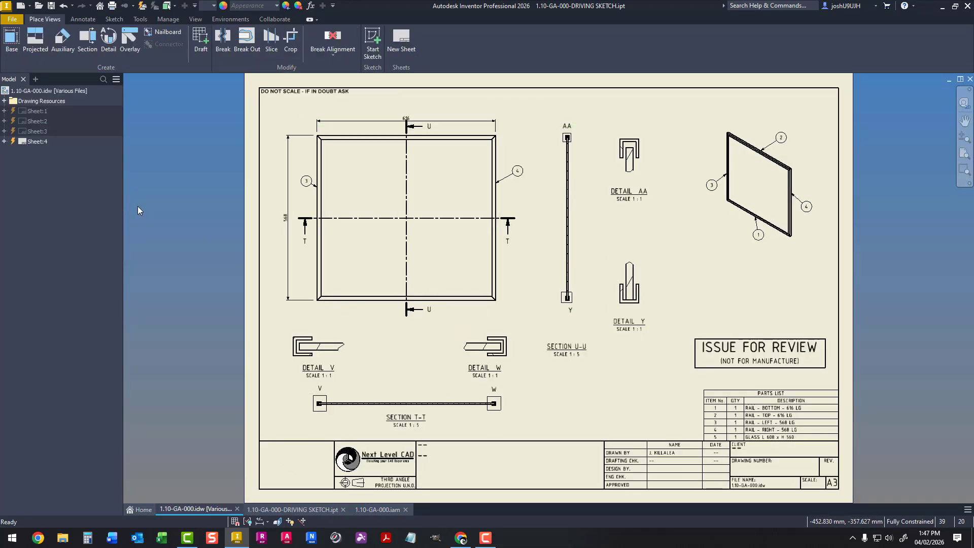
left_click(142, 6)
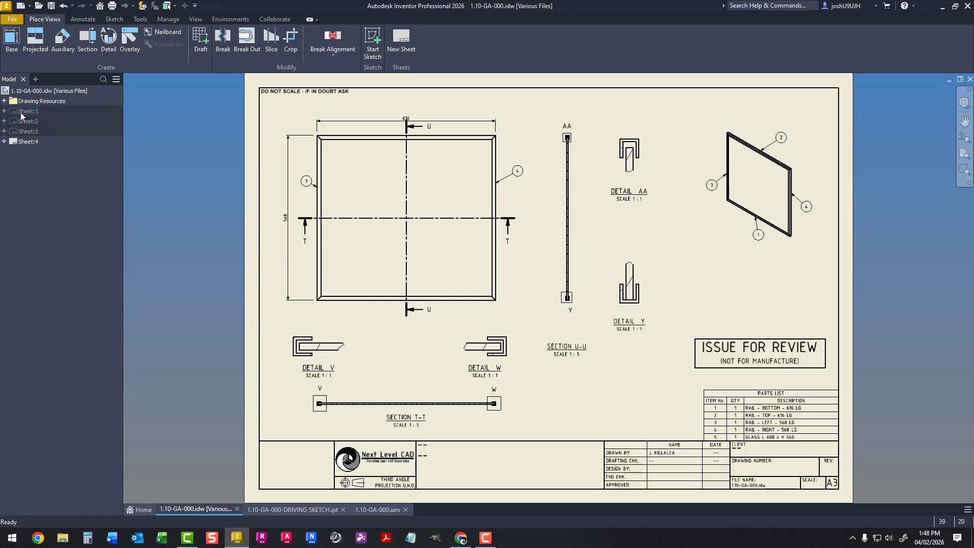
double_click(23, 111)
scroll(576, 282, "up", 5)
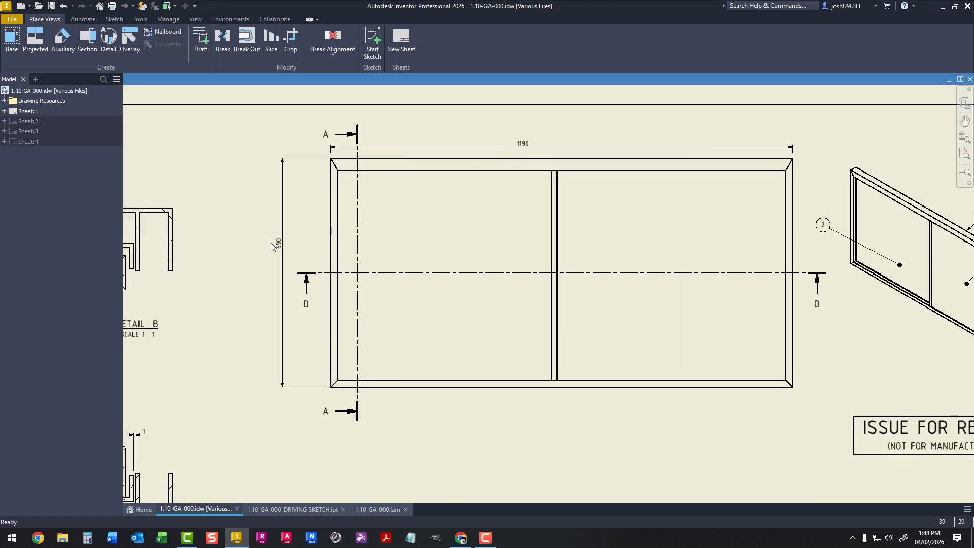
middle_click_drag(321, 262, 413, 228)
scroll(413, 228, "down", 5)
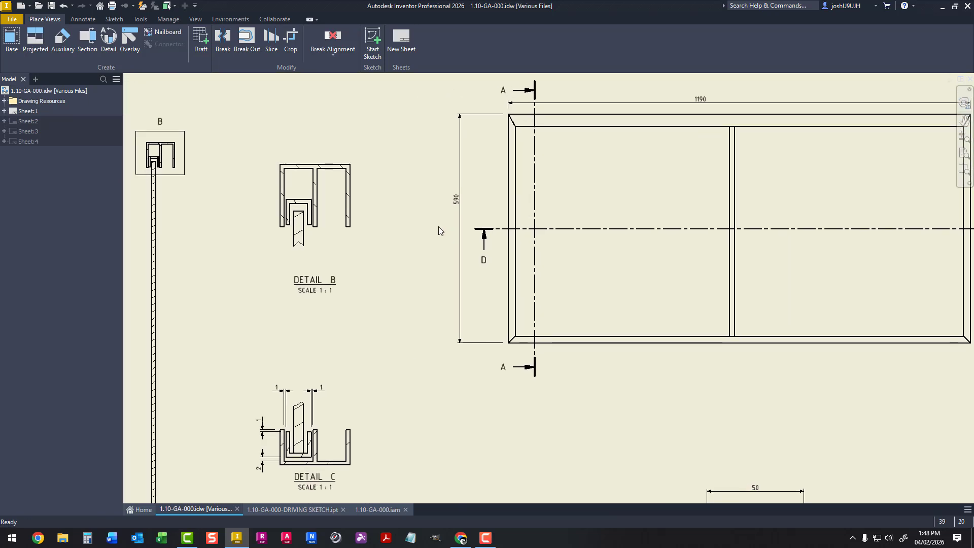
Examine the parts list on Sheet:1 and the layout of its section and detail views.
middle_click_drag(600, 352, 531, 245)
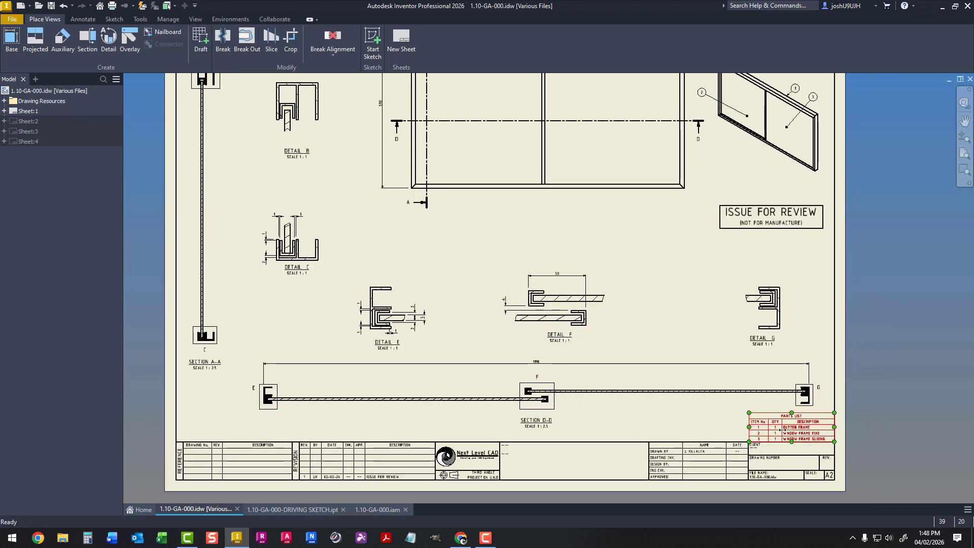
scroll(781, 434, "up", 5)
scroll(766, 429, "down", 4)
middle_click_drag(685, 408, 784, 412)
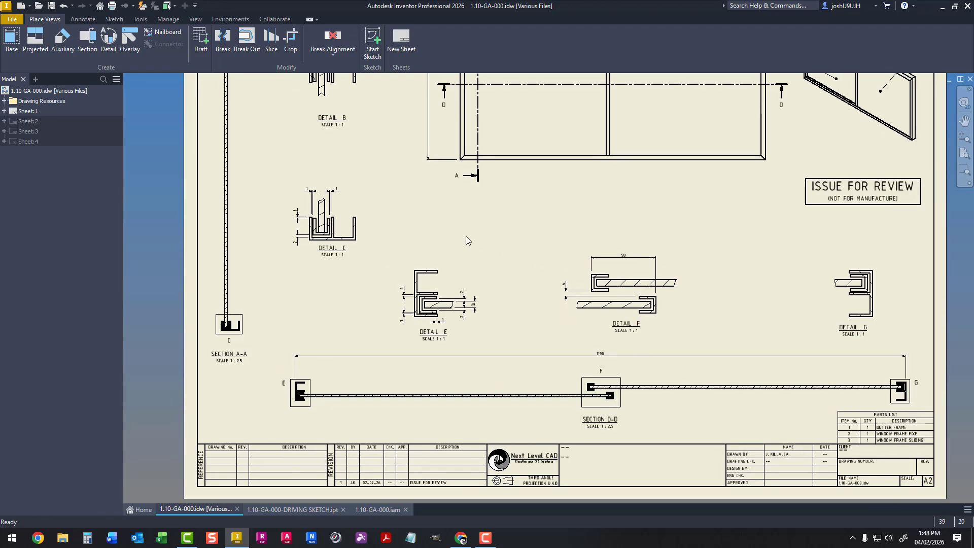
middle_click_drag(461, 266, 430, 334)
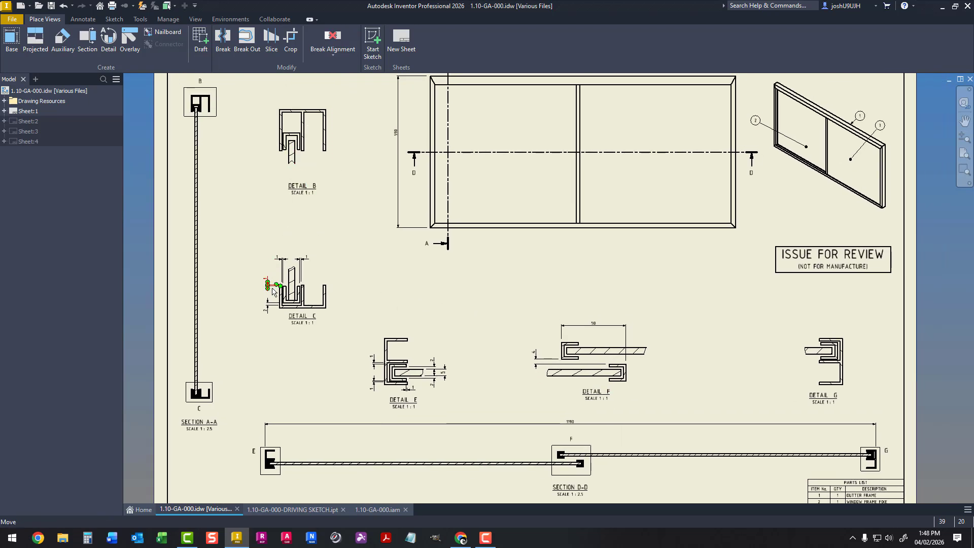
Examine the clearance and overlap dimensions in Details C, E and F on Sheet:1, and view the whole sheet again.
scroll(272, 290, "up", 3)
middle_click_drag(553, 433, 424, 349)
middle_click_drag(526, 365, 346, 320)
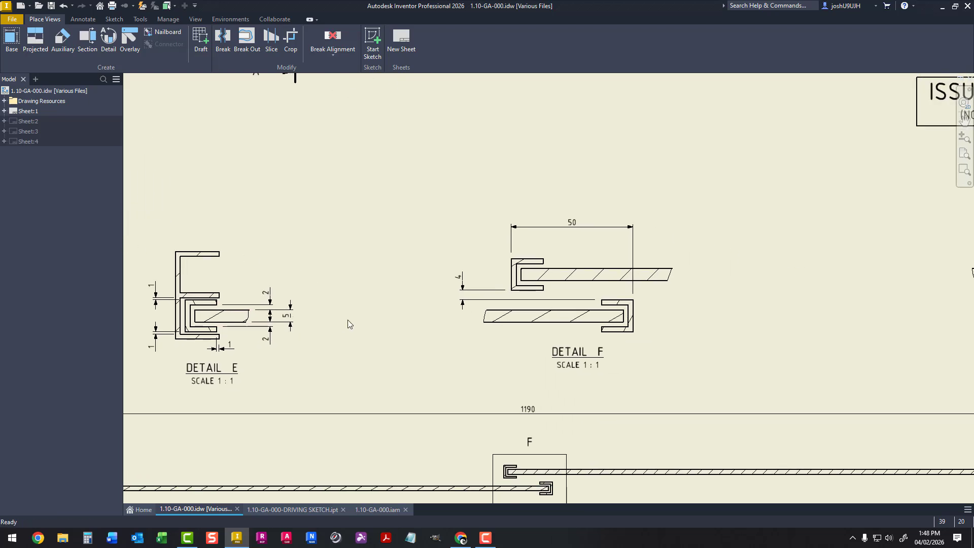
scroll(675, 212, "down", 3)
middle_click_drag(771, 229, 723, 260)
scroll(724, 257, "down", 1)
middle_click(723, 256)
middle_click(724, 257)
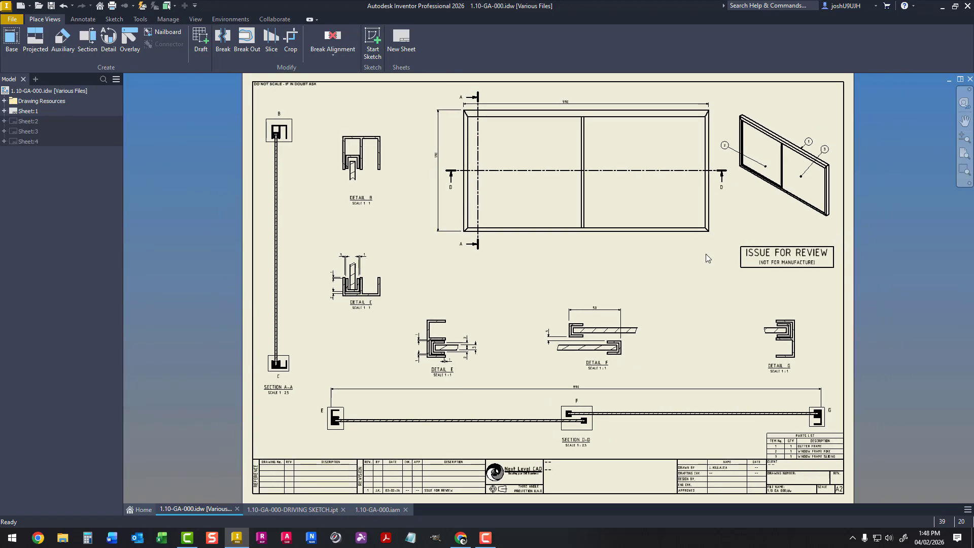
Activate Sheet:2 and examine the outer frame's dimensions and the rail lengths in its parts list.
double_click(32, 122)
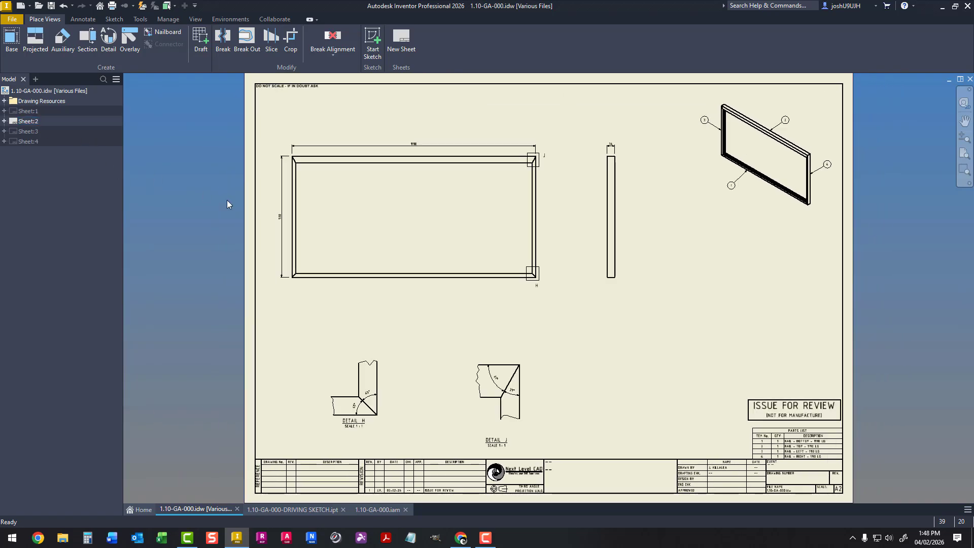
scroll(413, 149, "up", 3)
middle_click_drag(413, 146, 470, 150)
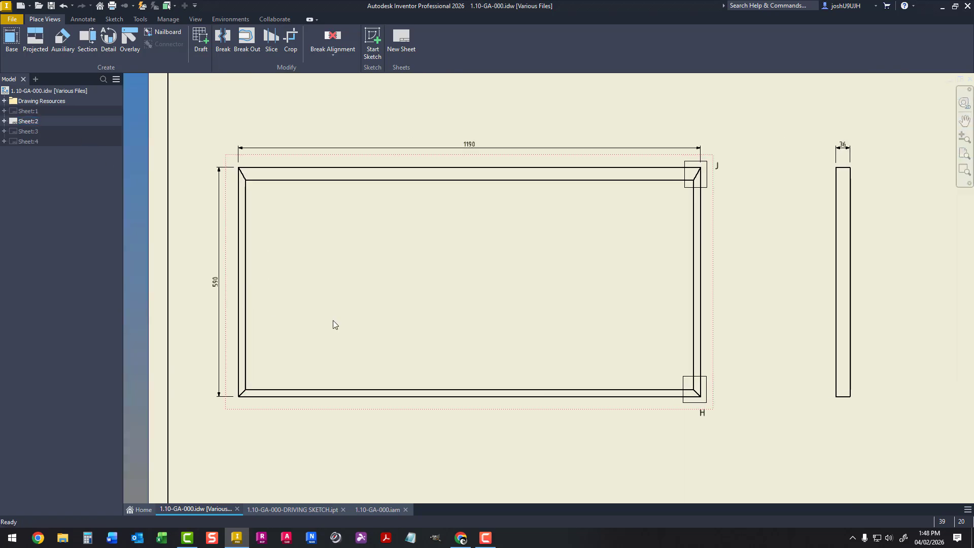
mouse_move(485, 324)
middle_mouse_down()
mouse_move(332, 209)
mouse_move(215, 164)
middle_mouse_up()
scroll(215, 164, "down", 5)
scroll(497, 320, "up", 8)
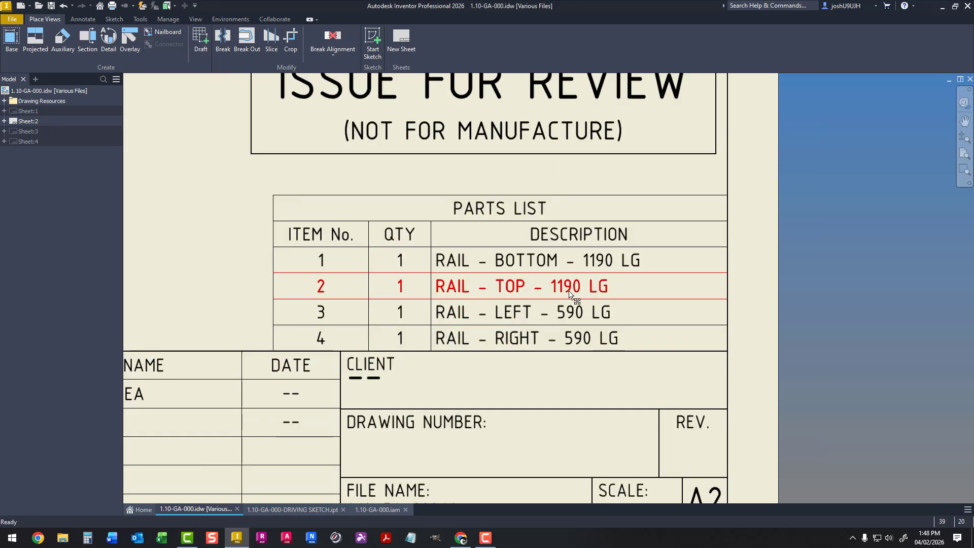
Activate Sheet:3, examine the rail and glass sizes in its parts list, and open Sheet:4.
double_click(22, 132)
middle_click_drag(554, 311, 504, 269)
mouse_move(444, 228)
middle_mouse_down()
mouse_move(469, 293)
mouse_move(330, 165)
middle_mouse_up()
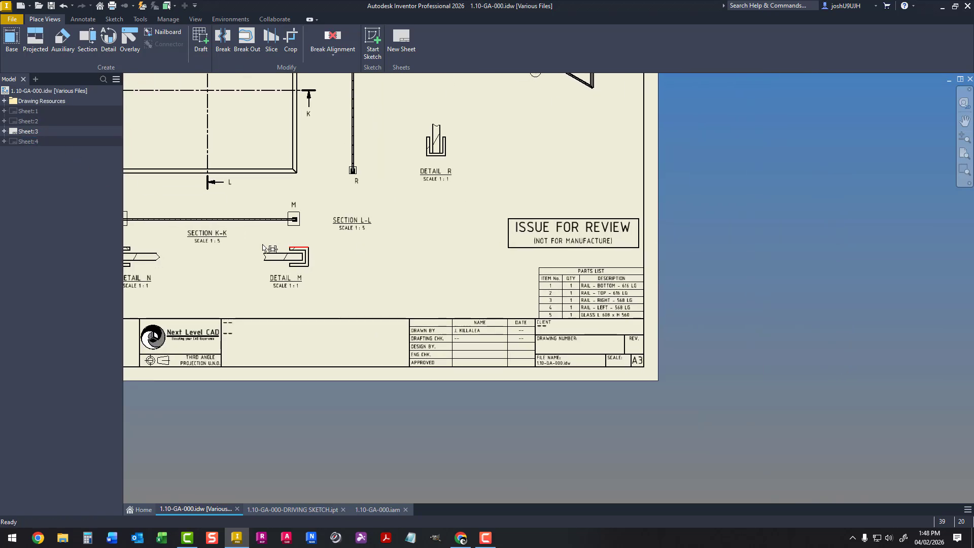
scroll(609, 298, "up", 6)
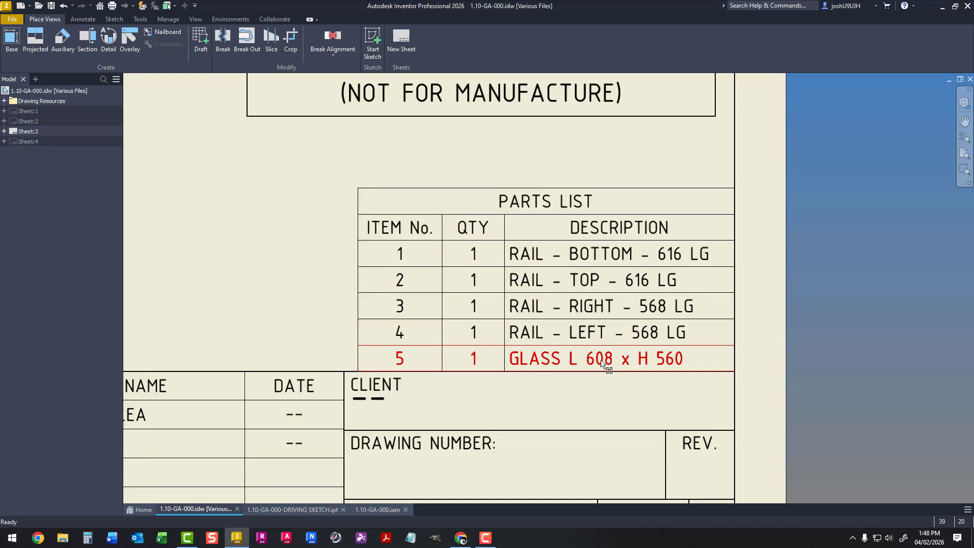
double_click(24, 142)
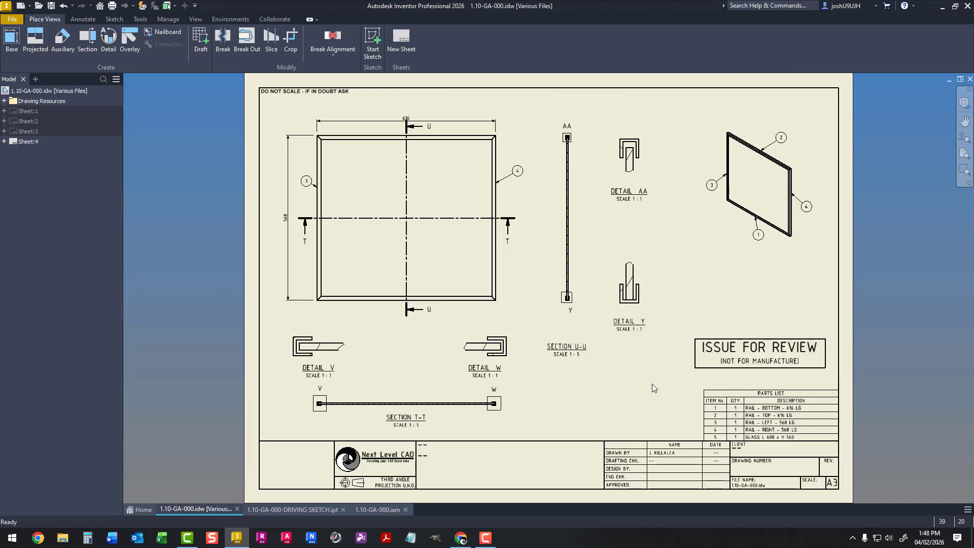
Examine the parts list on Sheet:4 and move the front view's overall width dimension higher above the section U arrow.
scroll(652, 388, "down", 5)
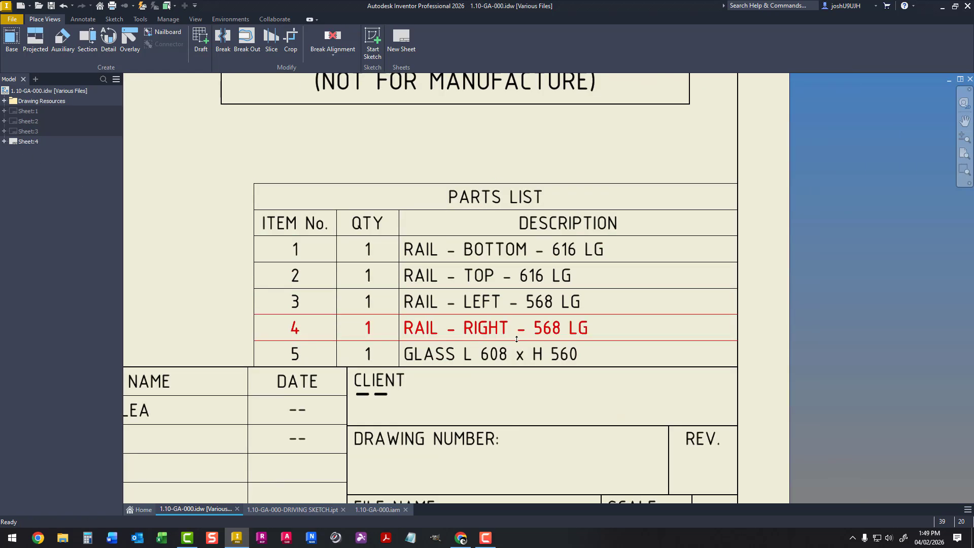
scroll(565, 310, "up", 5)
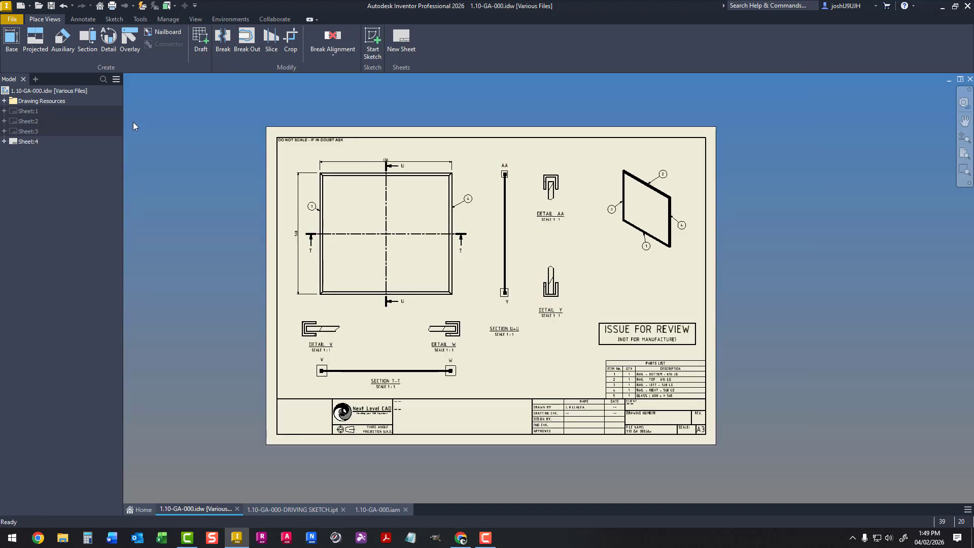
scroll(381, 161, "down", 3)
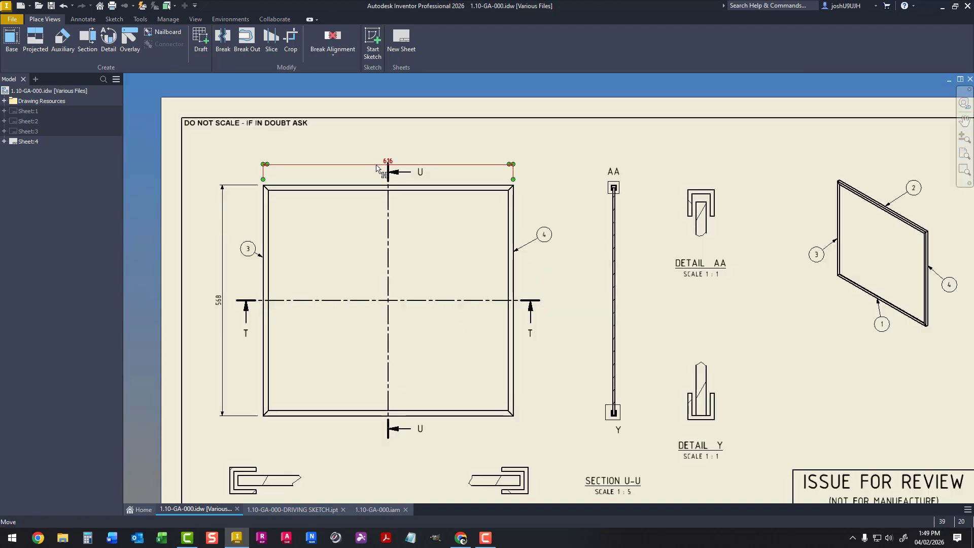
left_click_drag(374, 161, 375, 160)
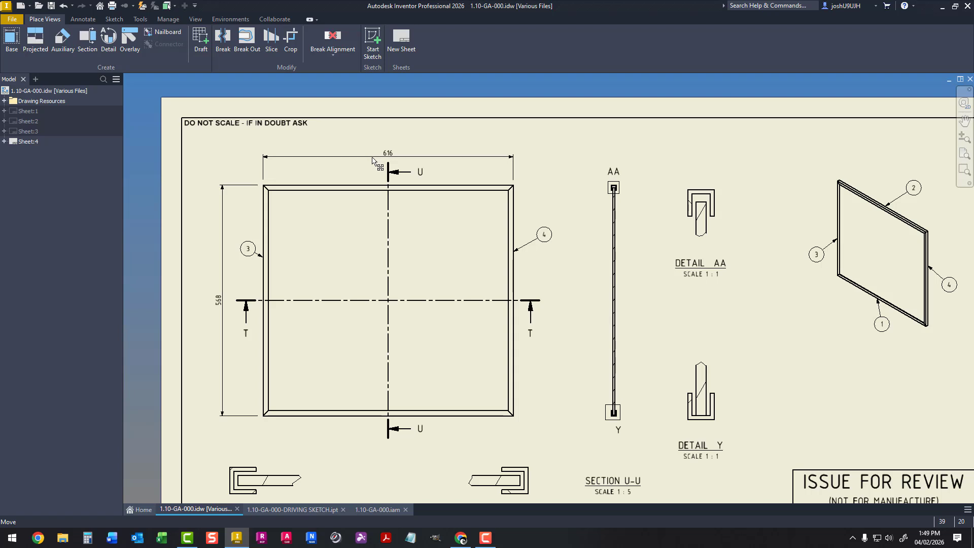
scroll(333, 222, "down", 3)
middle_click(332, 221)
middle_click(332, 222)
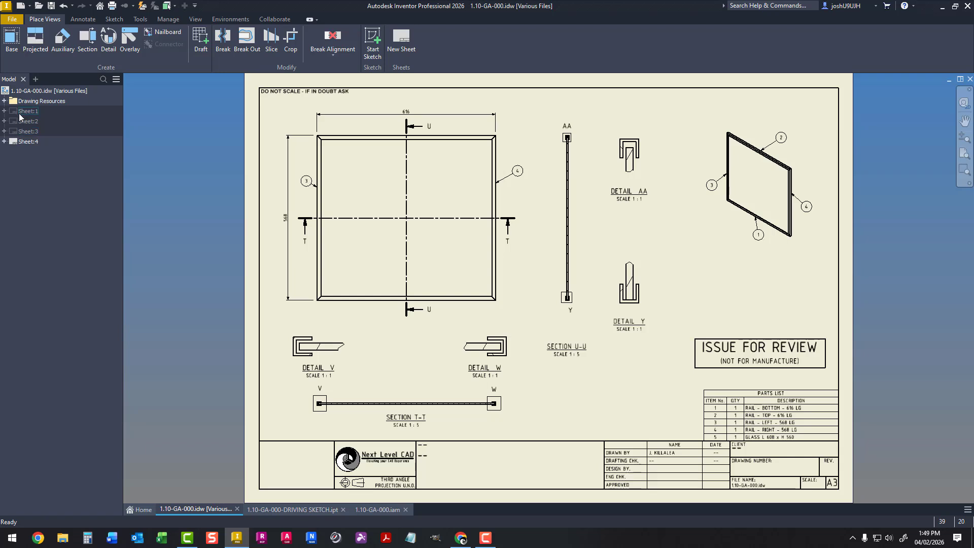
Check the window assembly, and in the driving sketch set the frame's overall length OA_L to 1000 mm.
left_click(376, 509)
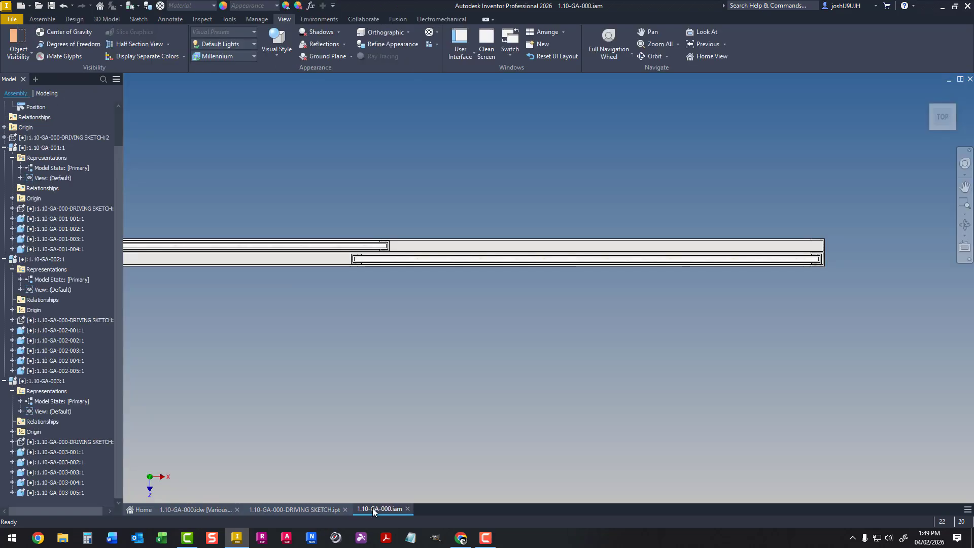
scroll(326, 365, "down", 2)
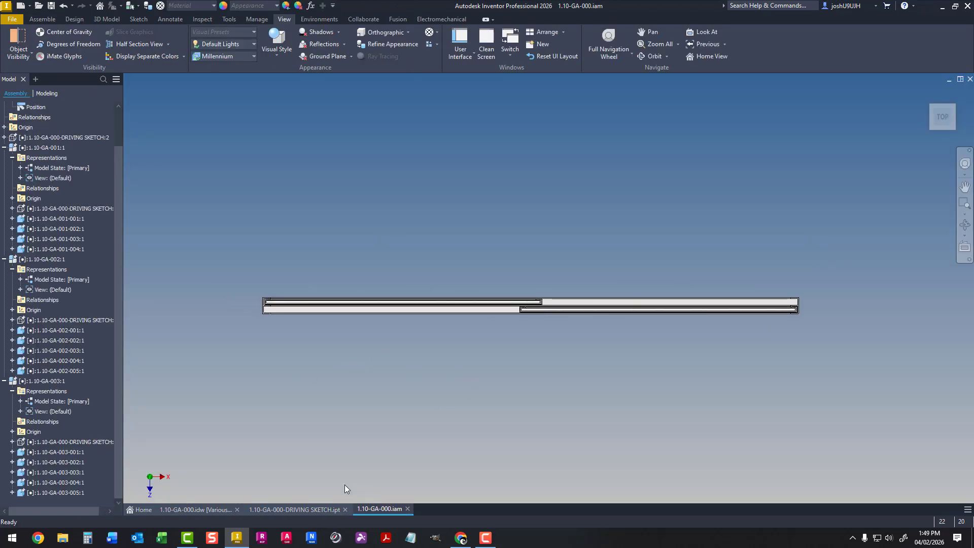
left_click(304, 509)
double_click(485, 123)
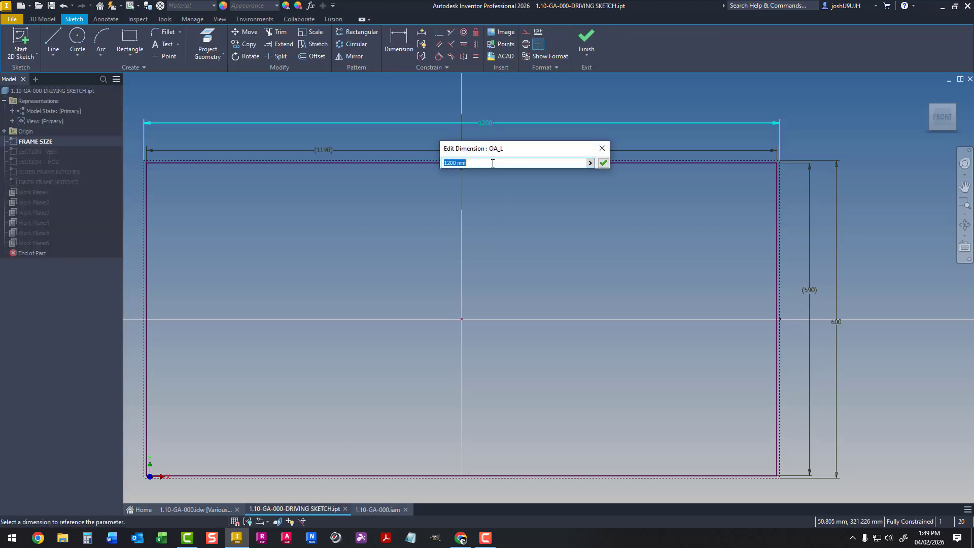
type("11")
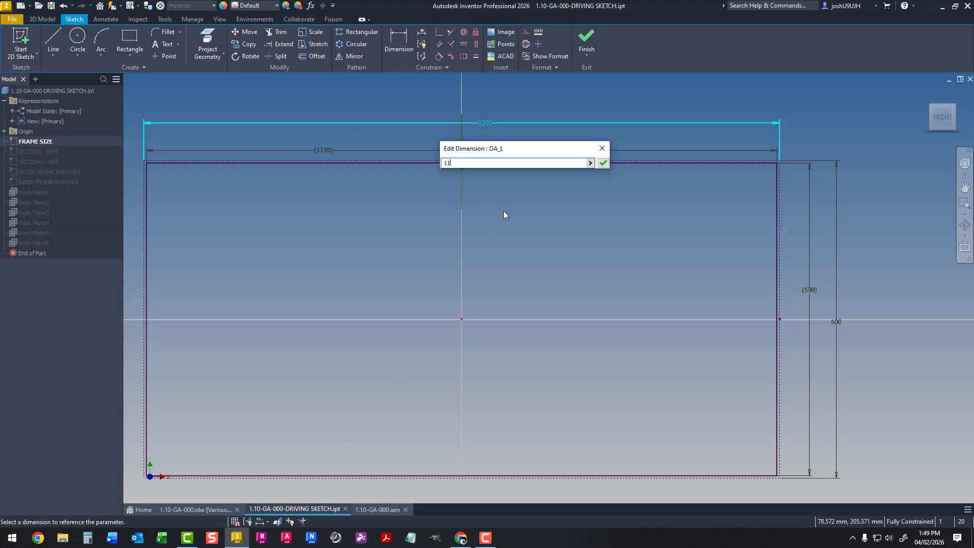
key("BackSpace")
type("000")
key("Tab")
key("Return")
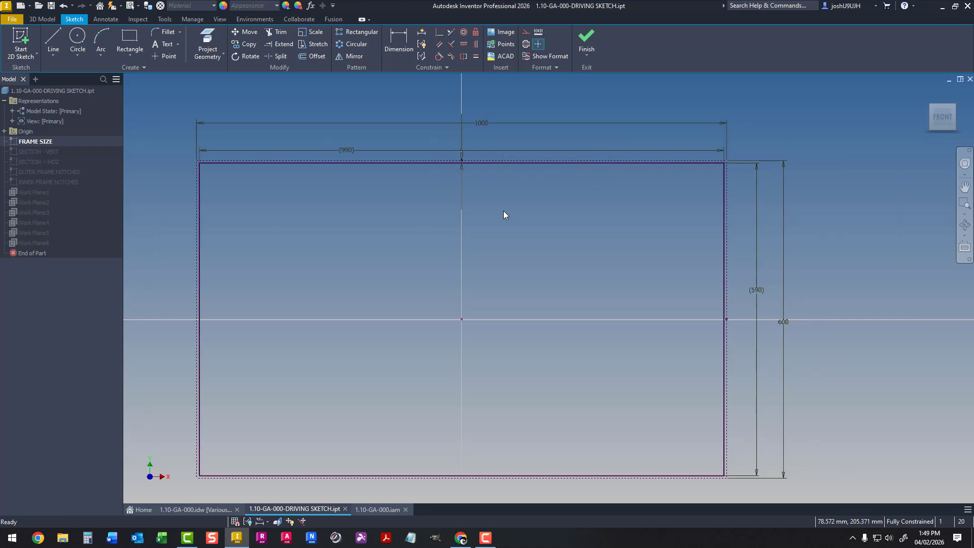
Set the frame's overall height OA_H to 750 mm and finish the sketch.
double_click(790, 324)
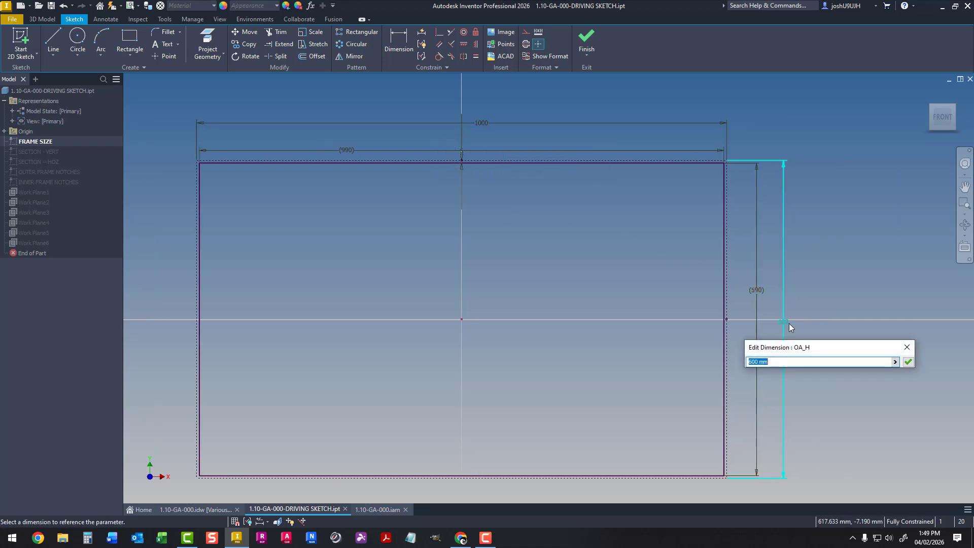
type("750")
key("Return")
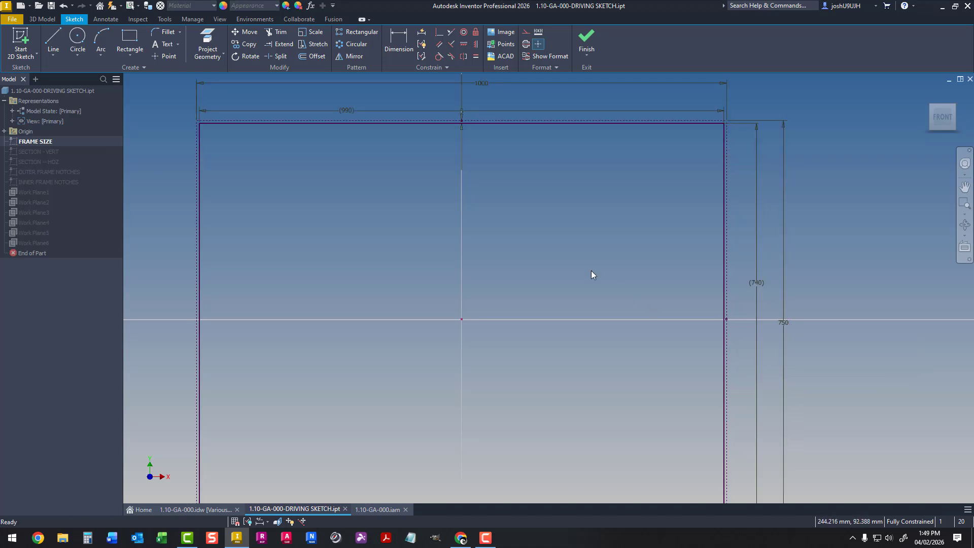
middle_click(592, 270)
middle_click(591, 270)
right_click(398, 346)
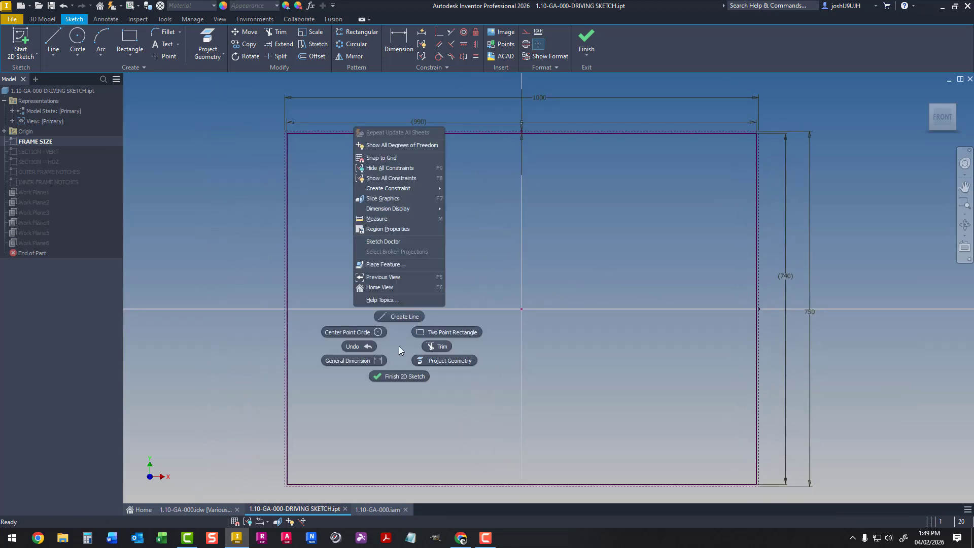
left_click(396, 371)
Show the 1.10-GA-000 assembly in isometric view, end its section view, and update it to the new frame size.
left_click(370, 510)
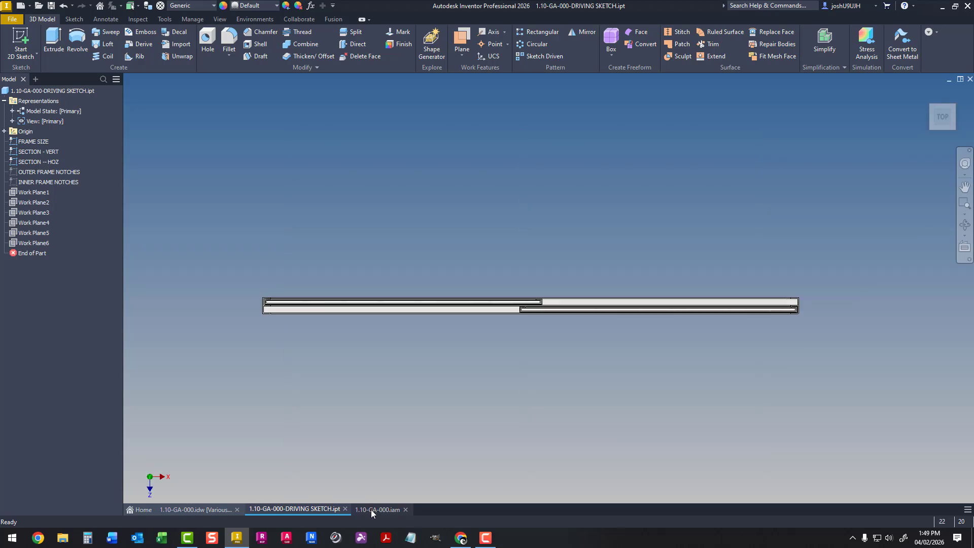
left_click(927, 94)
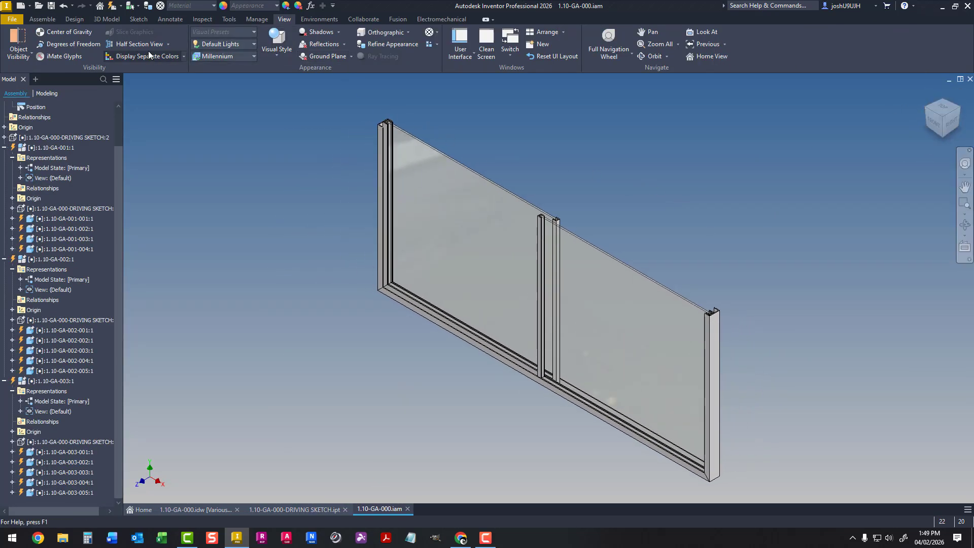
left_click(168, 45)
left_click(153, 122)
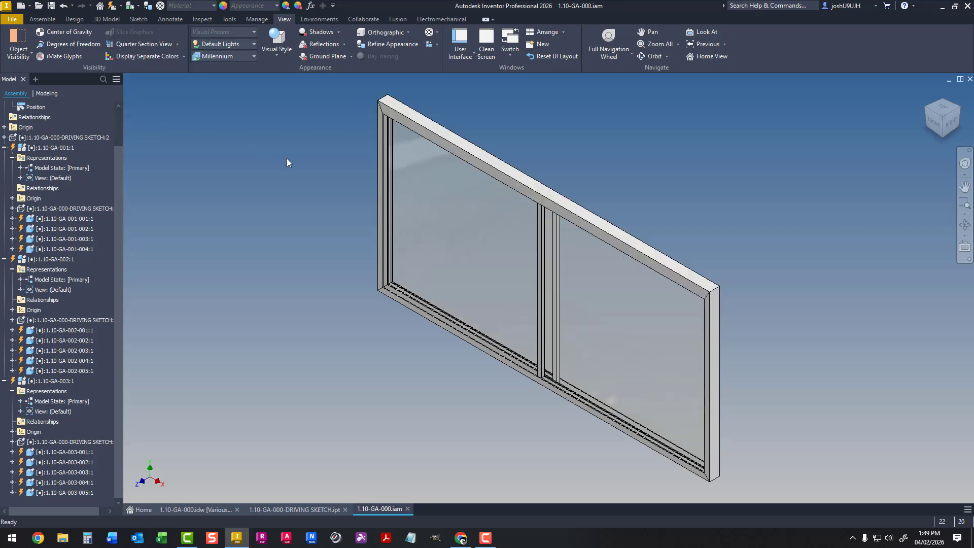
left_click(108, 6)
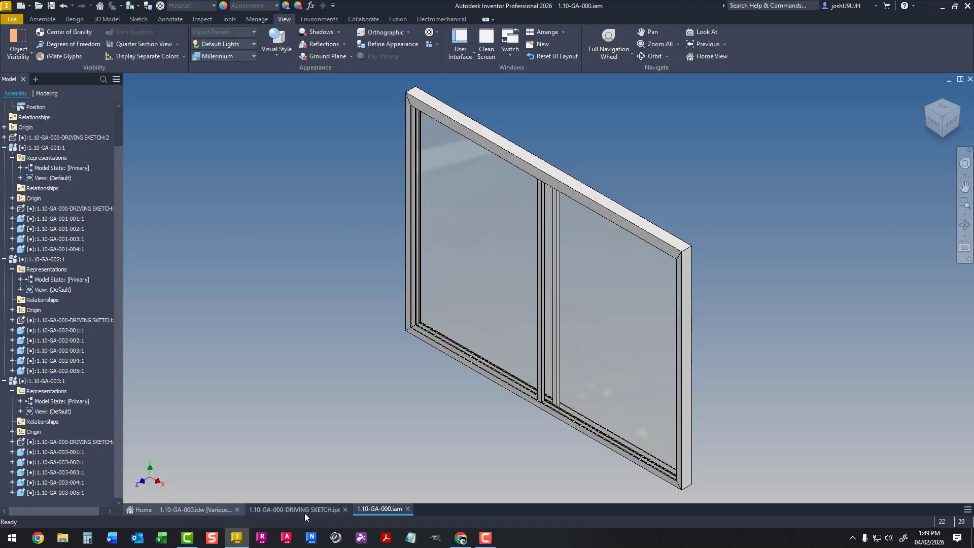
On Sheet:4 of the drawing, move the Detail W boundary onto the right end of Section T-T.
left_click(195, 510)
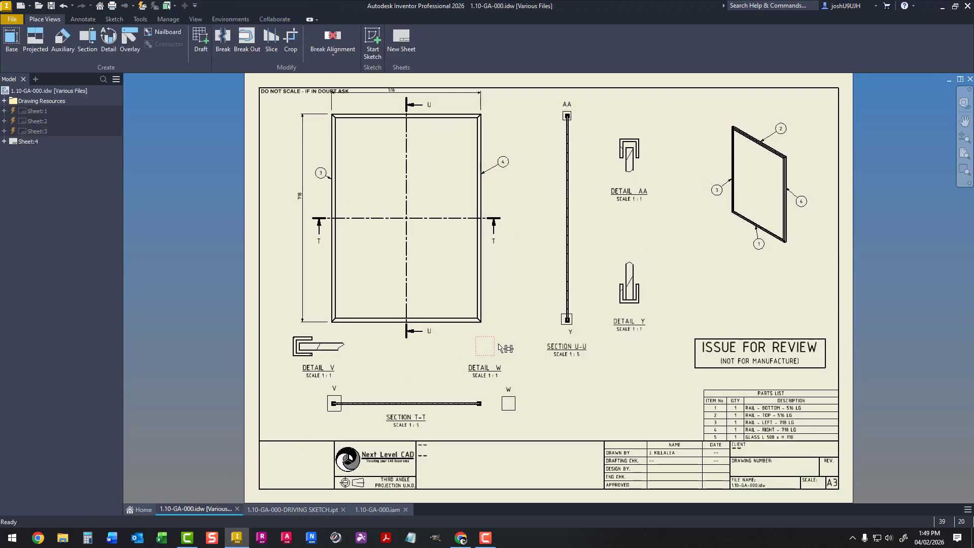
middle_click_drag(546, 372, 510, 330)
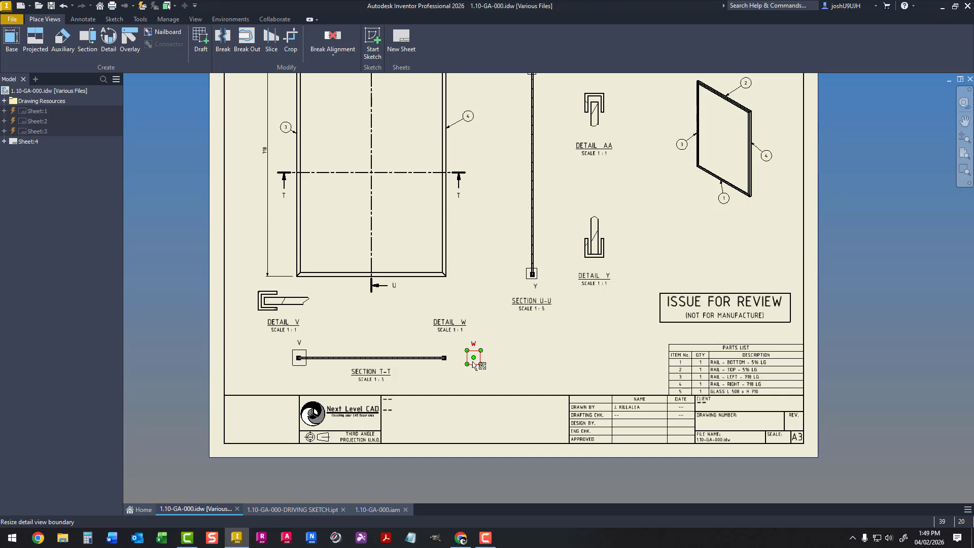
left_click_drag(473, 357, 446, 359)
middle_click_drag(512, 327, 474, 379)
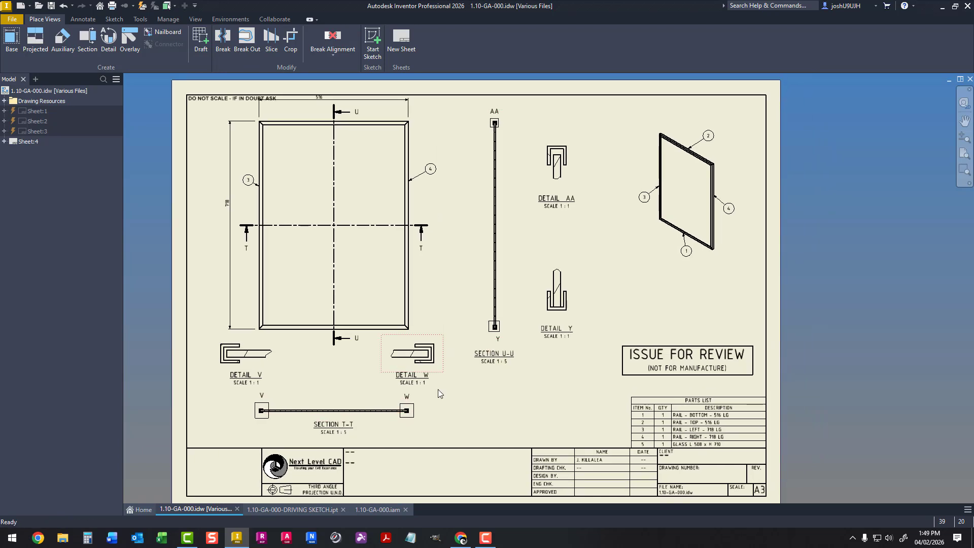
Examine the updated rail and glass sizes in the parts lists on Sheet:4, Sheet:3 and Sheet:2.
scroll(689, 476, "up", 3)
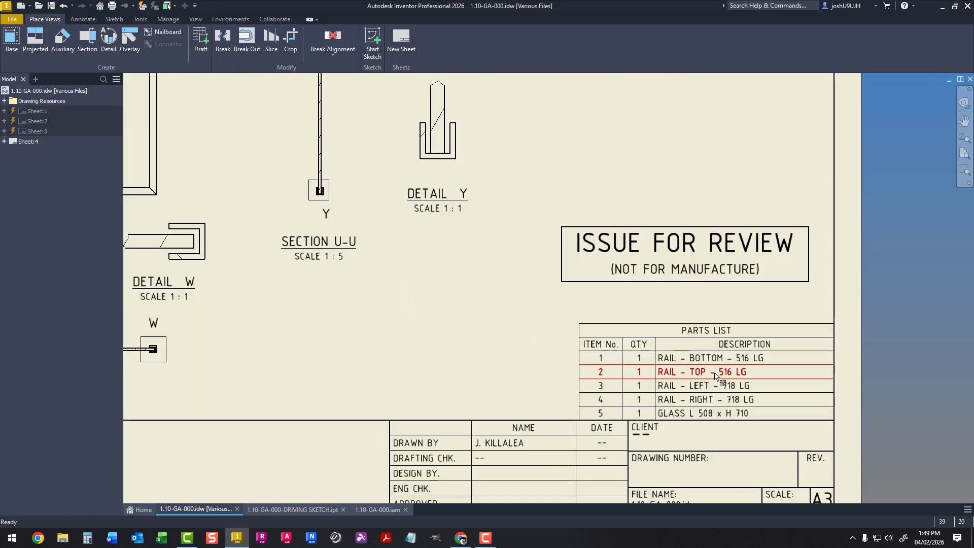
scroll(716, 376, "up", 3)
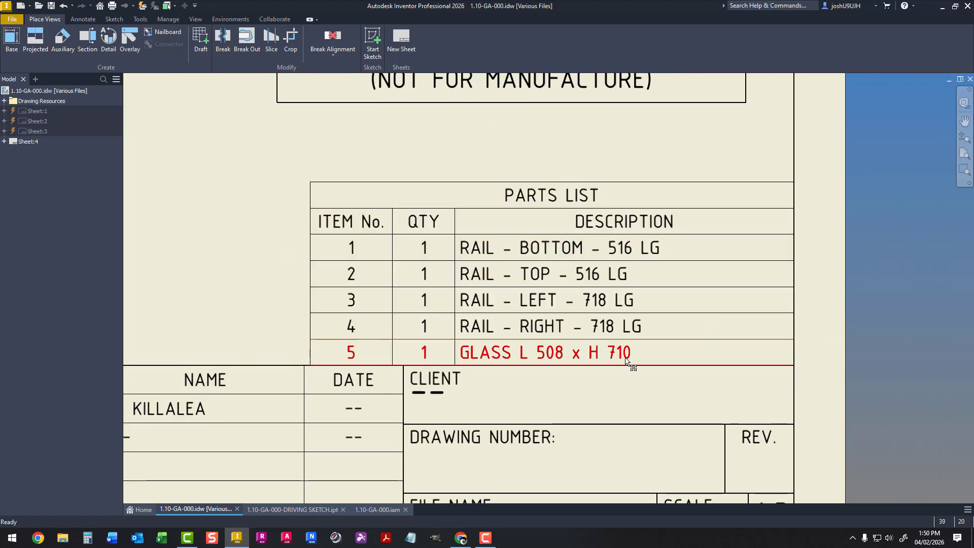
double_click(33, 131)
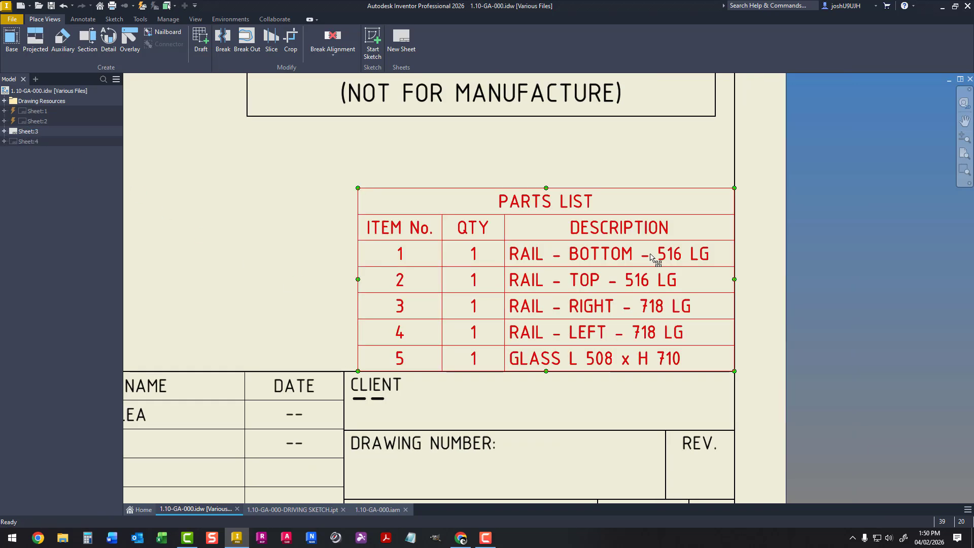
double_click(23, 124)
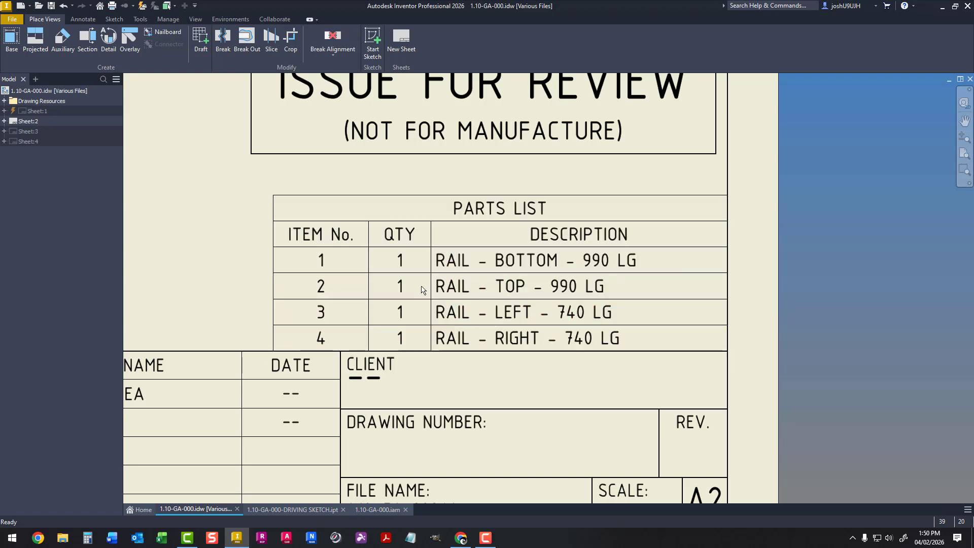
Activate Sheet:1 and examine its detail views and the front view's overall width and height dimensions.
double_click(33, 111)
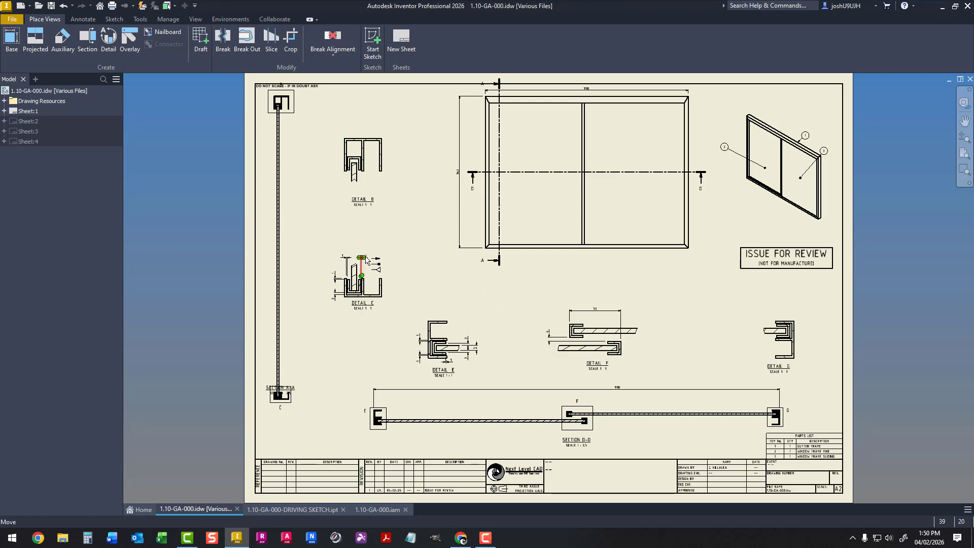
scroll(366, 260, "up", 6)
scroll(439, 266, "down", 8)
middle_click_drag(439, 266, 421, 276)
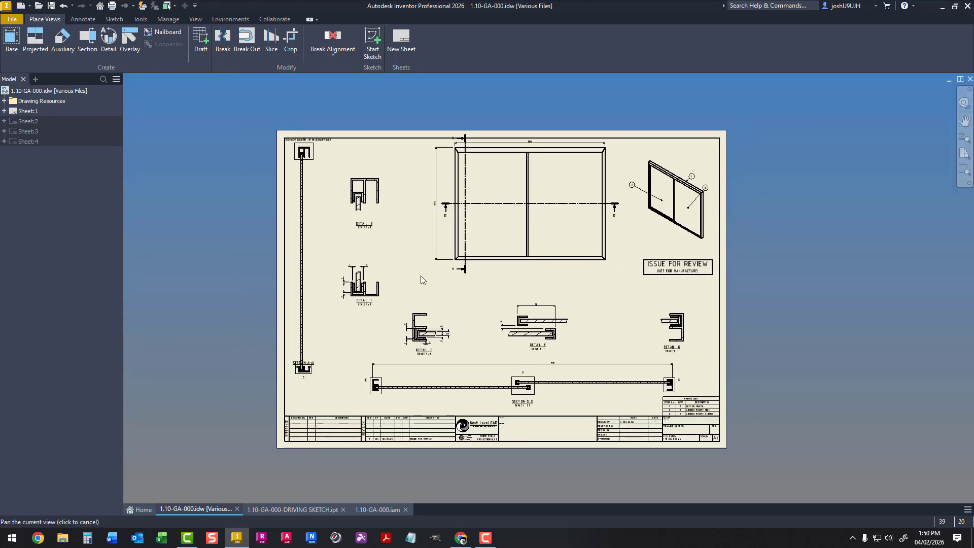
scroll(518, 147, "up", 5)
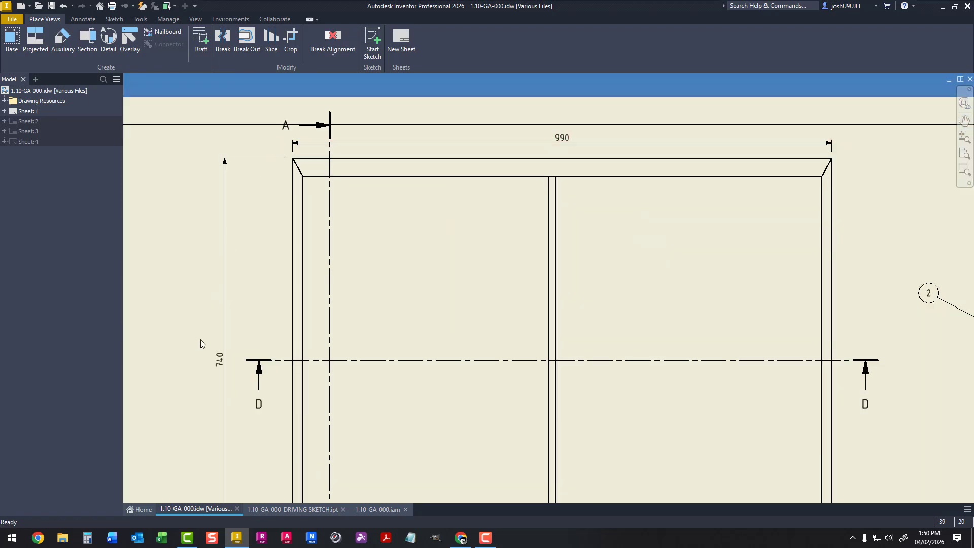
scroll(210, 355, "down", 5)
Move the front view down and slightly left on Sheet:1, and shift Section A-A down, clear of the upper border.
mouse_move(292, 395)
middle_mouse_down()
mouse_move(292, 357)
mouse_move(377, 315)
middle_mouse_up()
left_click_drag(398, 329, 386, 344)
middle_click_drag(274, 350, 440, 333)
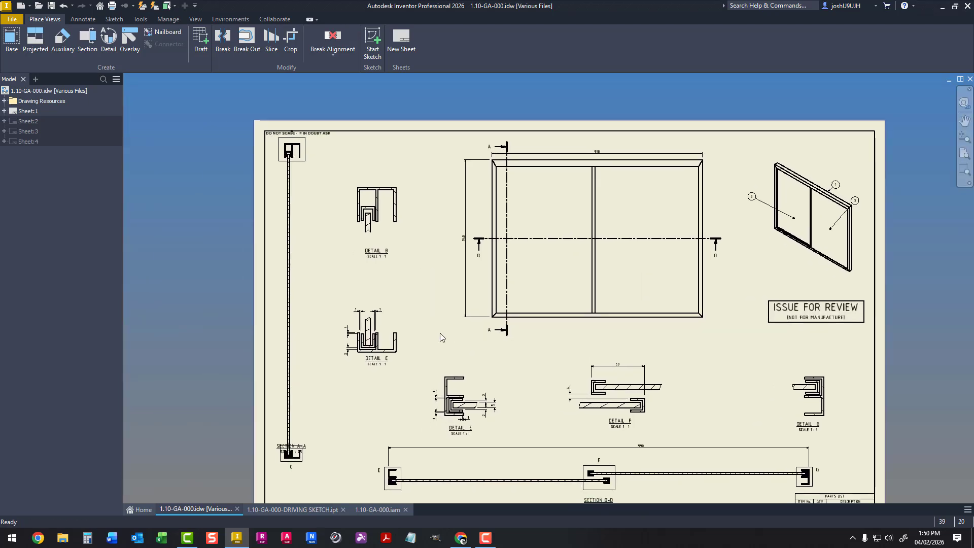
left_click_drag(307, 268, 315, 294)
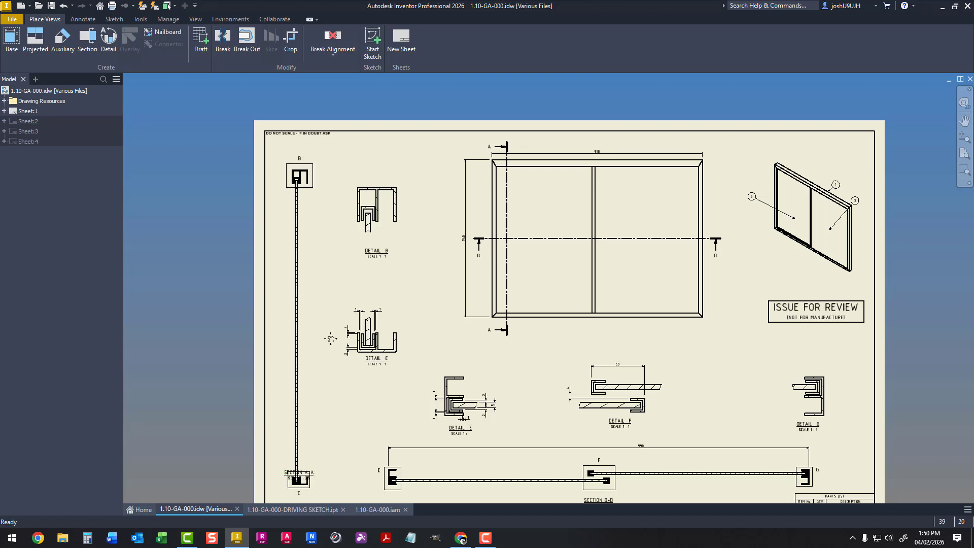
Move the Section A-A label below the Detail C boundary and check the layout of Sheet:1.
middle_click_drag(329, 336, 344, 182)
scroll(327, 328, "up", 3)
left_click_drag(304, 315, 304, 375)
scroll(418, 264, "down", 4)
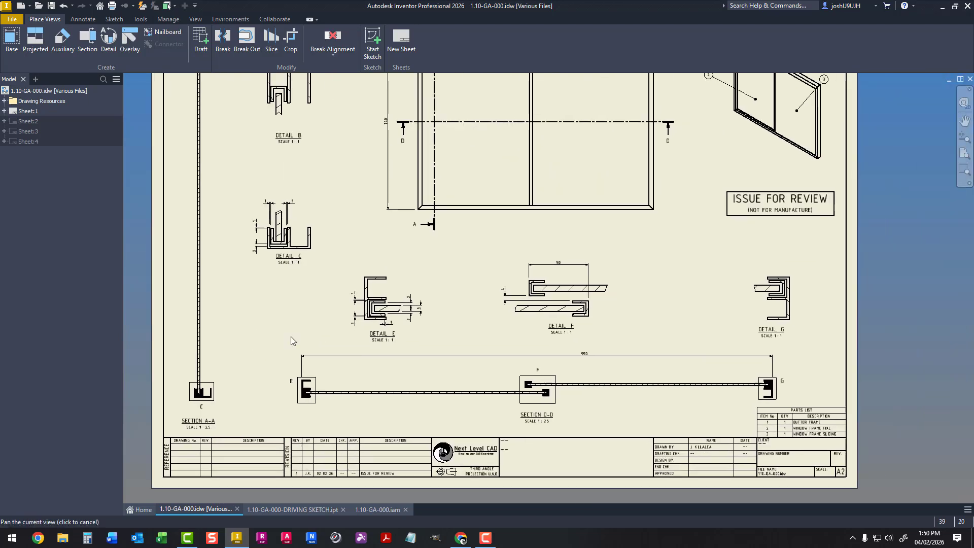
middle_click_drag(496, 267, 512, 318)
scroll(641, 309, "down", 3)
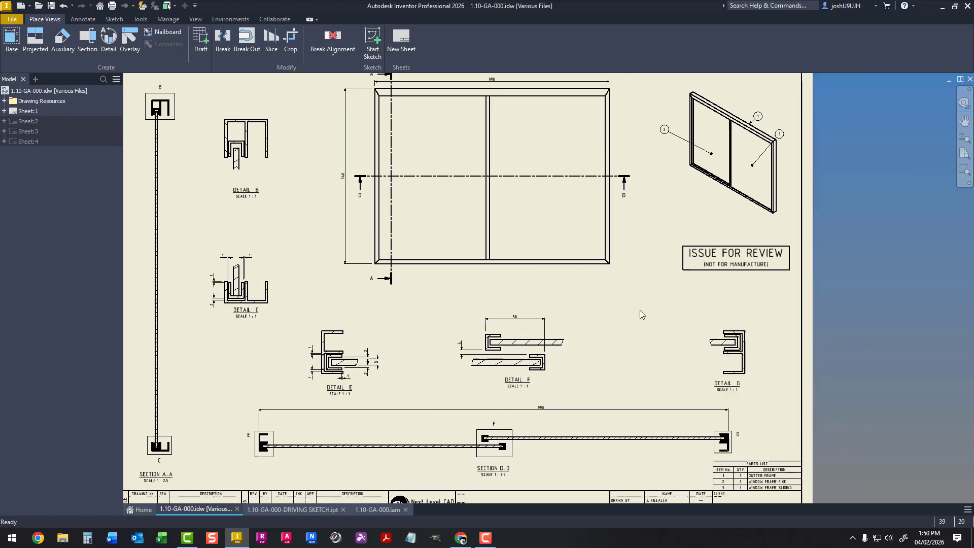